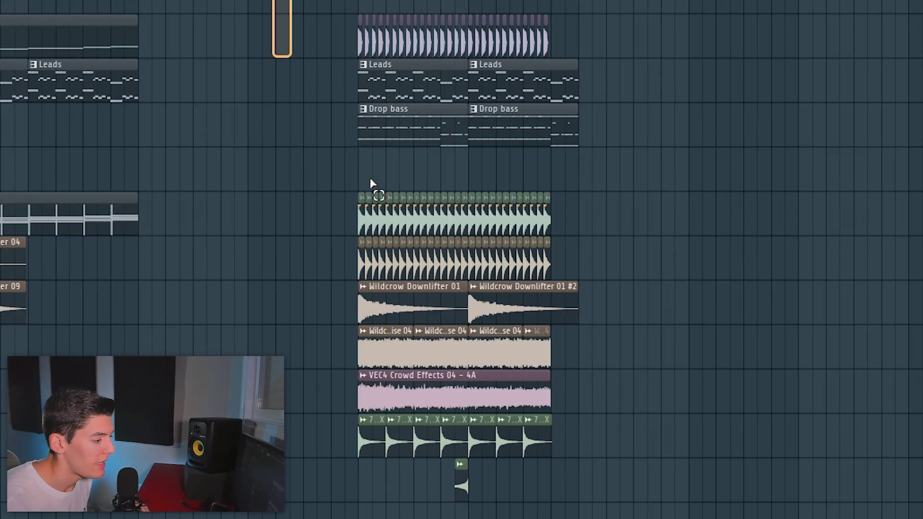
# Duplicate the whole eight-bar drop section directly after the original, starting at bar 41.
pyautogui.hotkey('ctrl', 'b')
pyautogui.moveTo(593, 396); pyautogui.dragTo(615, 396)
pyautogui.keyDown('ctrl'); pyautogui.click(638, 185); pyautogui.keyUp('ctrl')
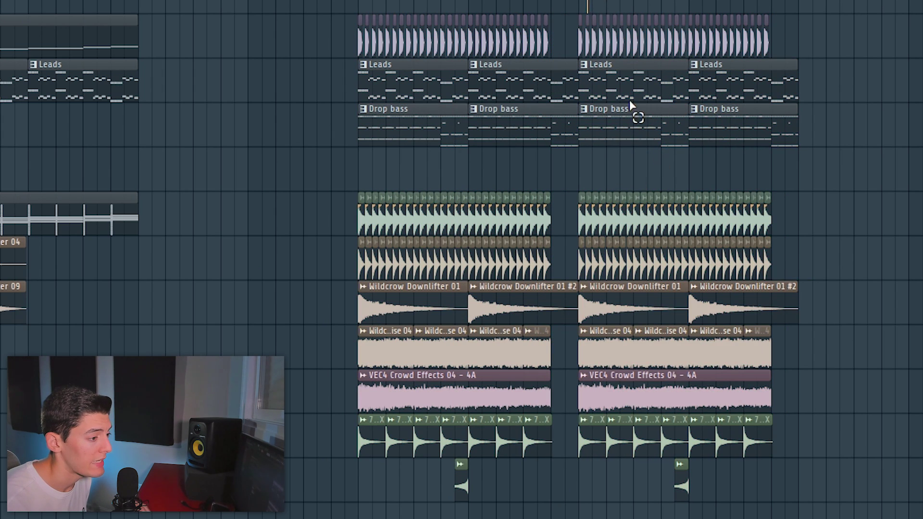
# Remove the last Drop bass clip, make the preceding one a unique pattern and extend it over the duplicated section's eight bars.
pyautogui.moveTo(653, 129); pyautogui.dragTo(791, 176)
pyautogui.hotkey('ctrl', 'd')
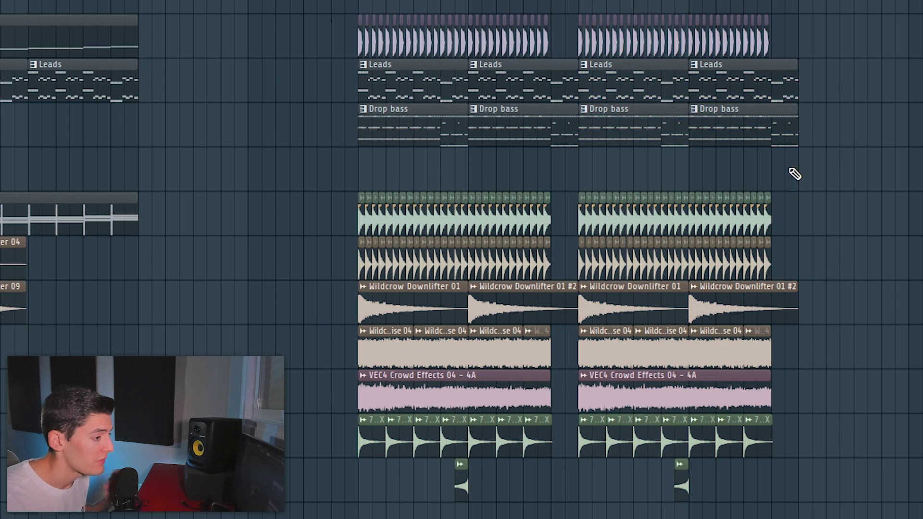
pyautogui.rightClick(727, 134)
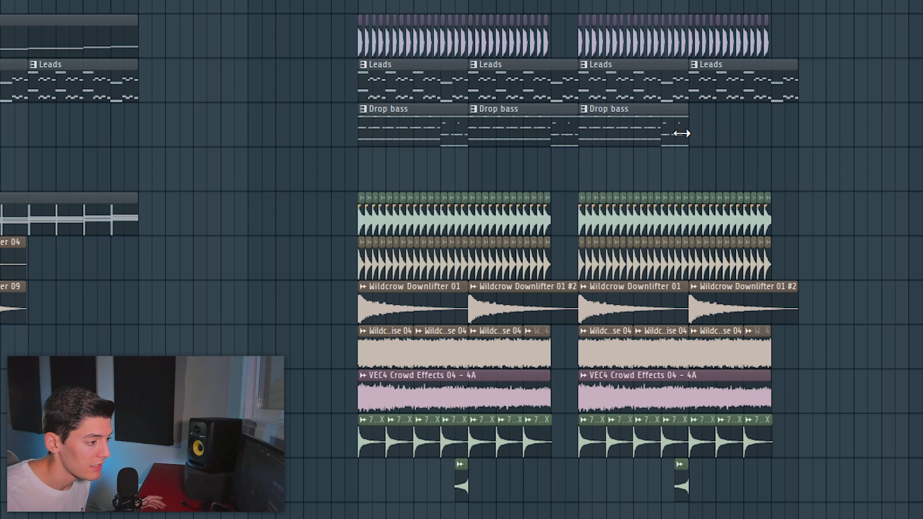
pyautogui.click(584, 110)
pyautogui.click(611, 210)
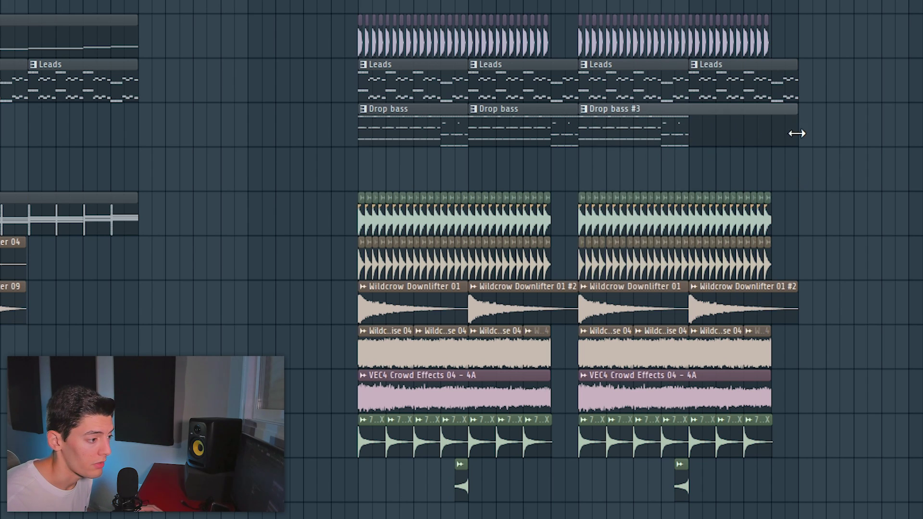
# Open the unique bass pattern and play the Serum [64bit] reference bassline from bar 8 to review its root notes.
pyautogui.doubleClick(639, 133)
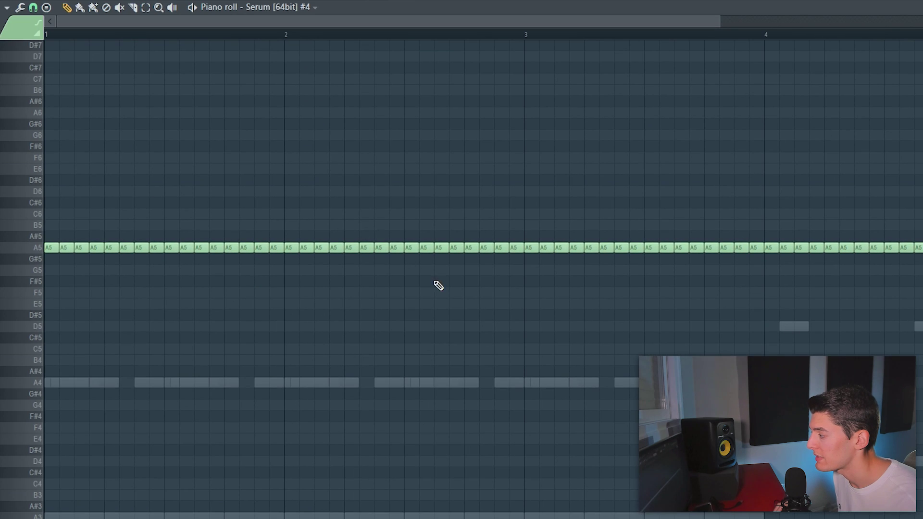
pyautogui.moveTo(54, 187); pyautogui.dragTo(764, 363)
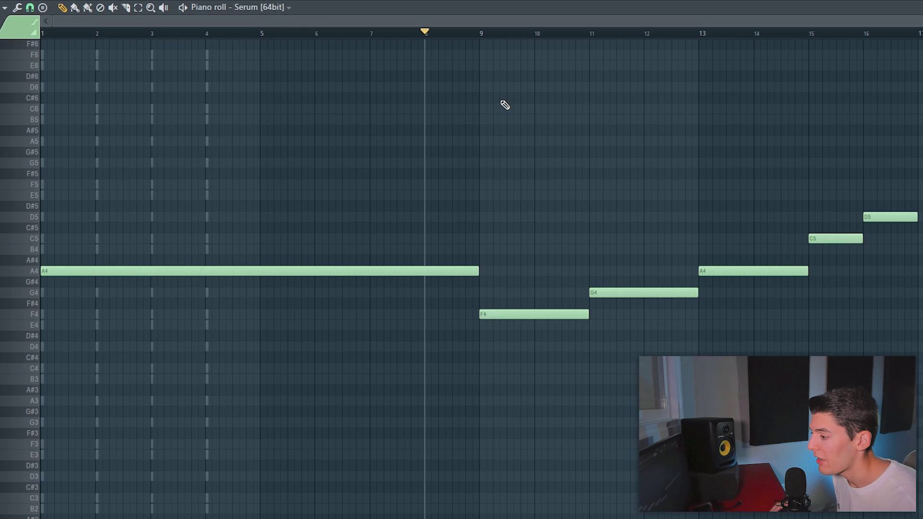
pyautogui.moveTo(501, 94); pyautogui.dragTo(921, 491)
pyautogui.click(575, 426)
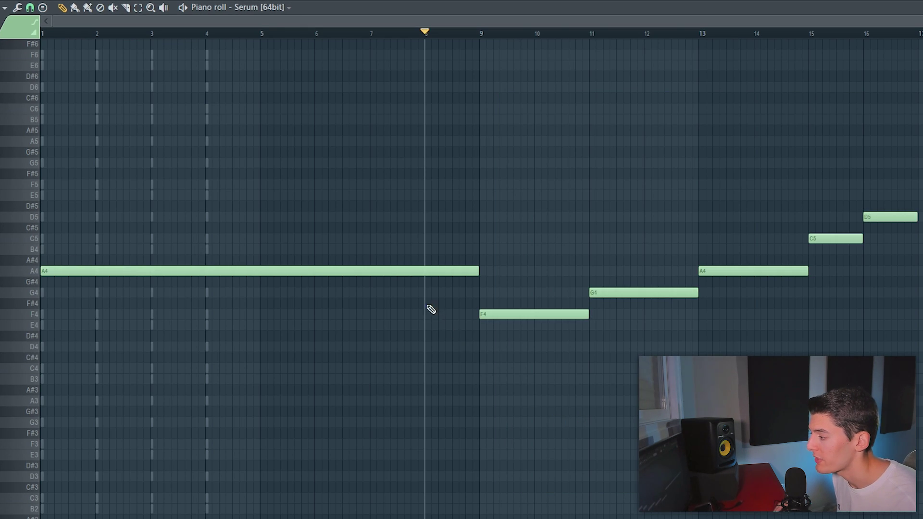
pyautogui.moveTo(424, 222); pyautogui.dragTo(479, 298)
pyautogui.moveTo(482, 288); pyautogui.dragTo(504, 325)
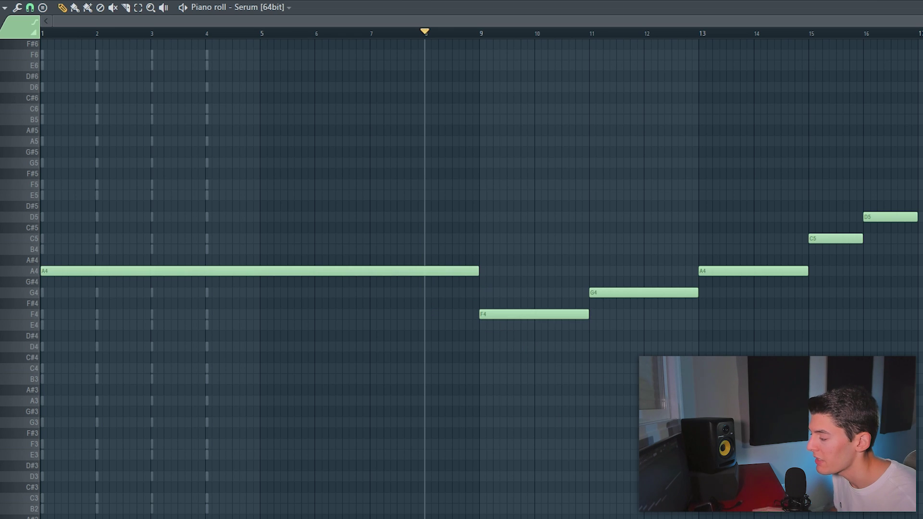
pyautogui.press('space')
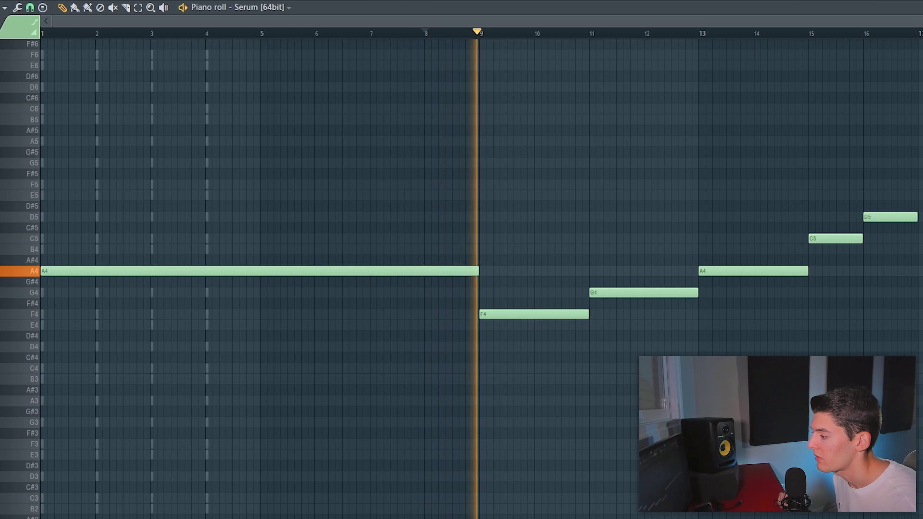
pyautogui.press('space')
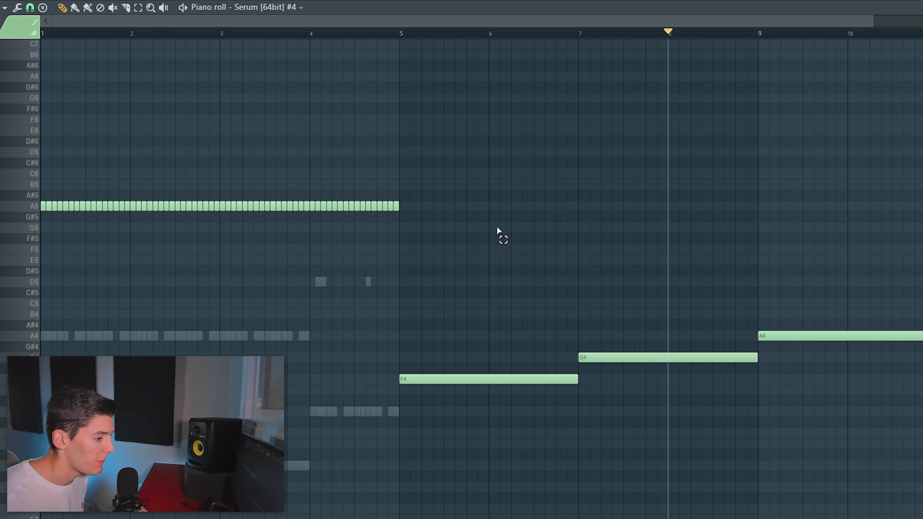
# Match the bass layers to the new root notes by transposing the A notes in bars 1 and 2 down four semitones to F.
pyautogui.moveTo(498, 237); pyautogui.dragTo(888, 439)
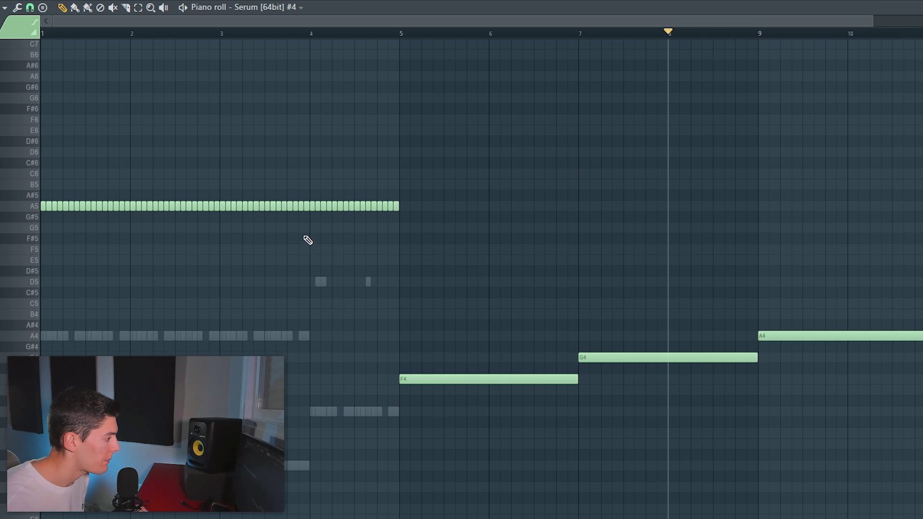
pyautogui.moveTo(222, 229); pyautogui.dragTo(51, 198)
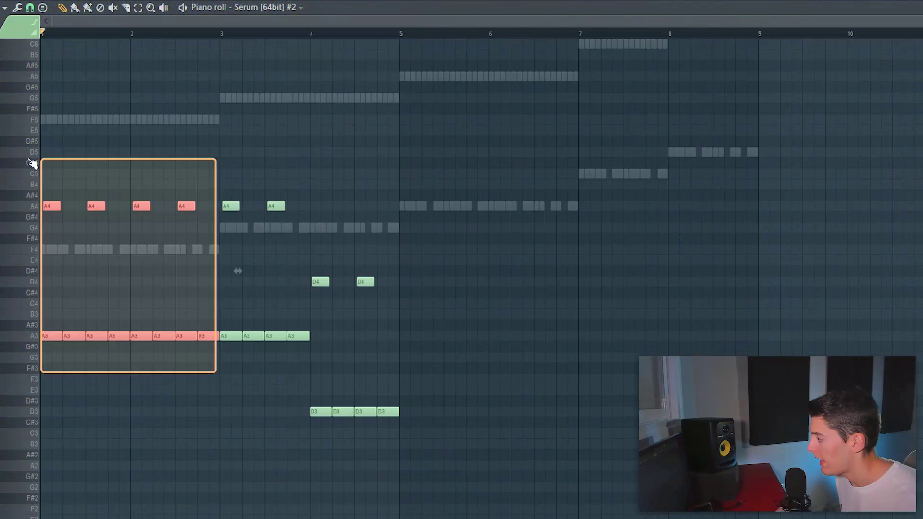
pyautogui.moveTo(31, 161); pyautogui.dragTo(31, 163)
pyautogui.hotkey('shift', 'Down')
pyautogui.hotkey('shift', 'Down')
pyautogui.hotkey('shift', 'Down')
pyautogui.hotkey('shift', 'Down')
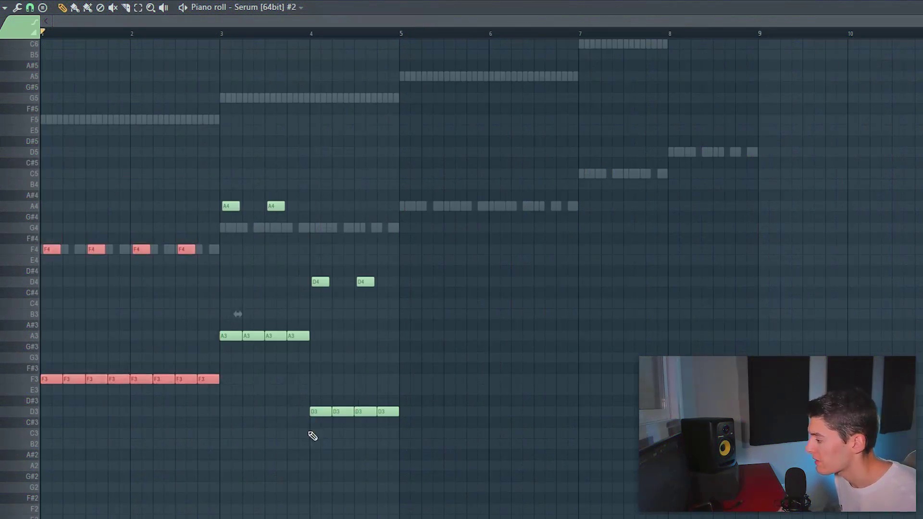
pyautogui.moveTo(313, 436); pyautogui.dragTo(416, 181)
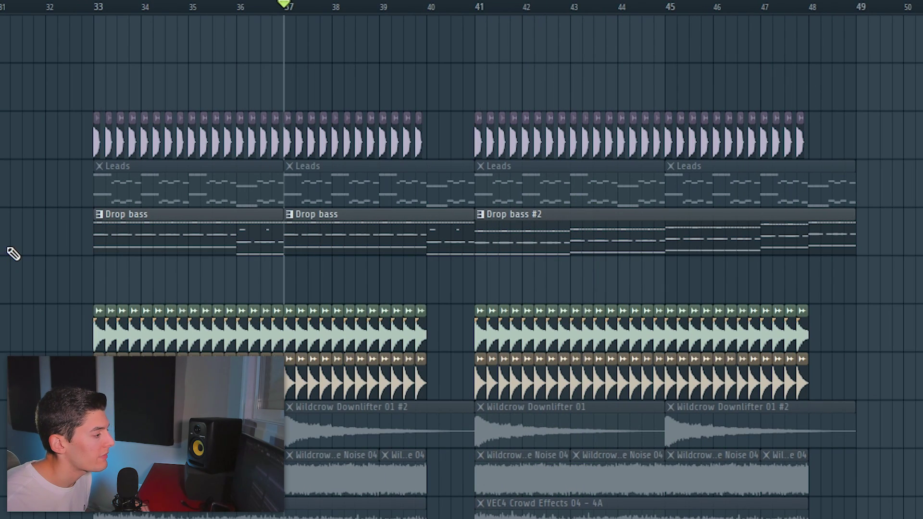
pyautogui.moveTo(13, 254); pyautogui.dragTo(182, 238)
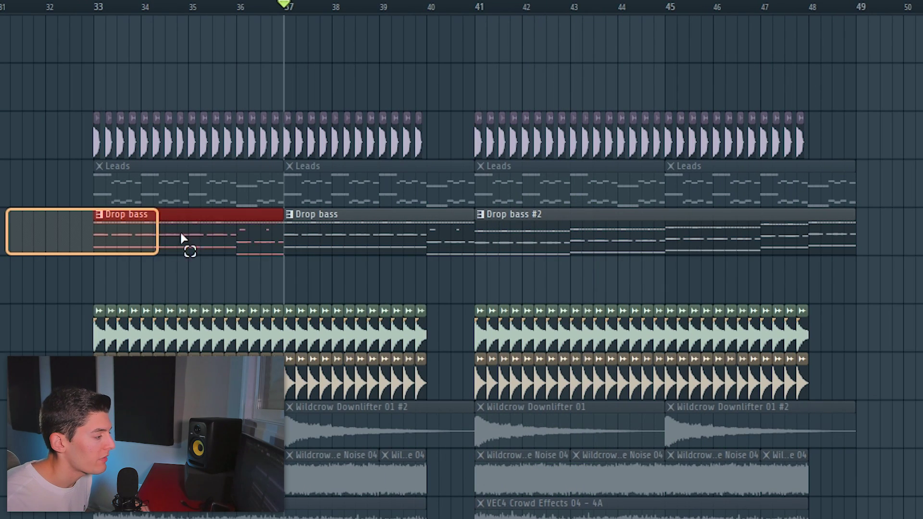
pyautogui.moveTo(394, 233); pyautogui.dragTo(395, 234)
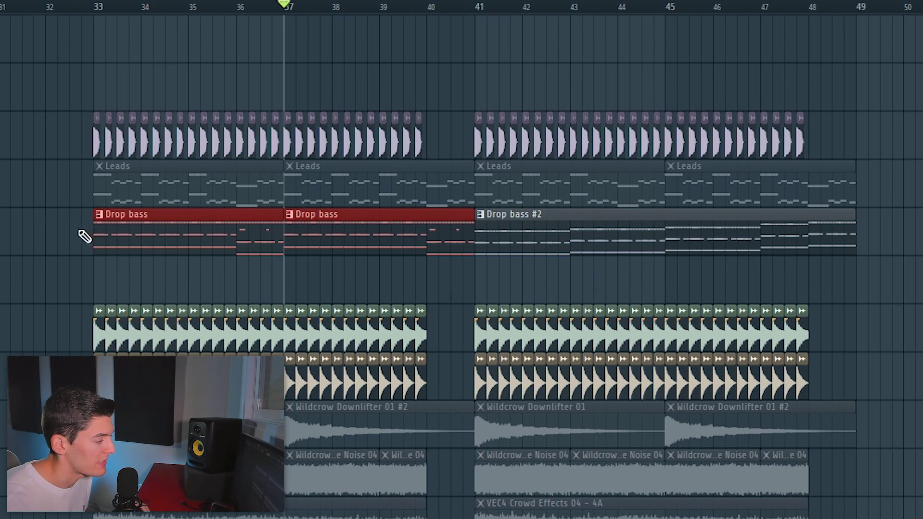
pyautogui.moveTo(210, 234); pyautogui.dragTo(211, 236)
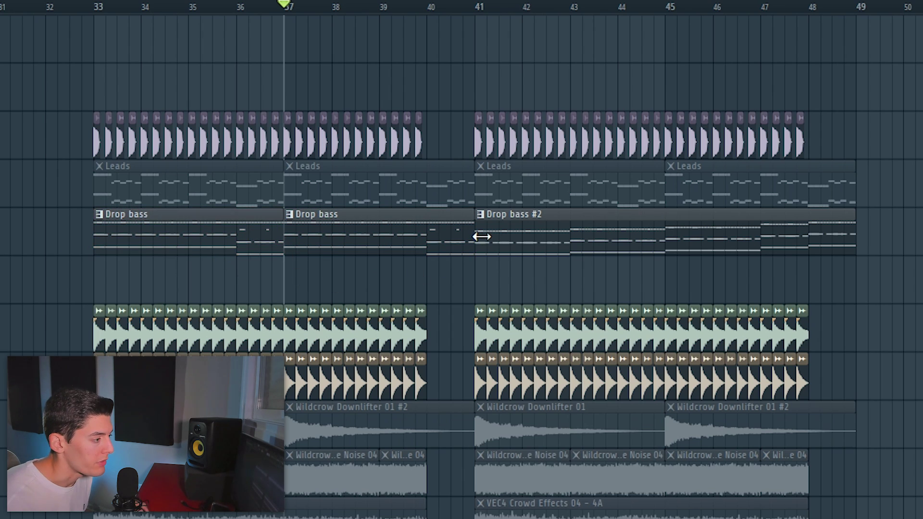
pyautogui.moveTo(481, 237); pyautogui.dragTo(837, 247)
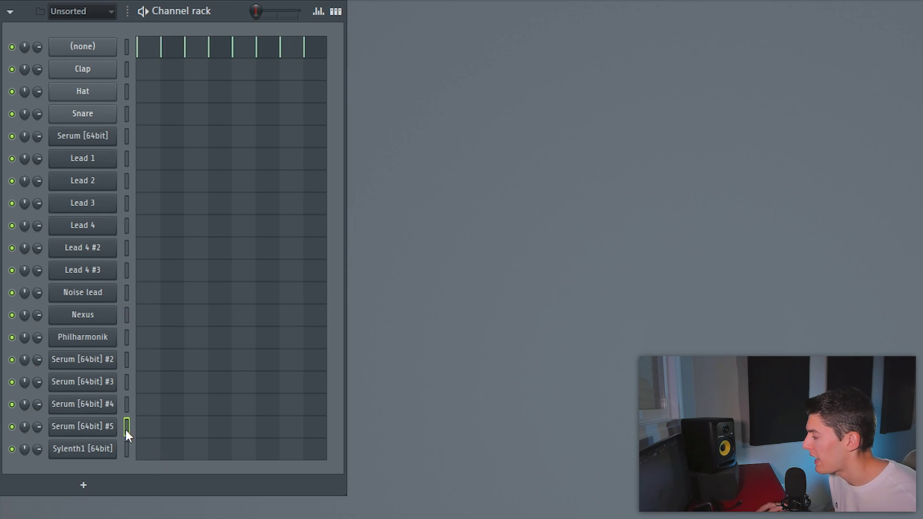
# Open the Serum [64bit] #5 notes in the piano roll and play the chord progression.
pyautogui.doubleClick(126, 426)
pyautogui.click(126, 426)
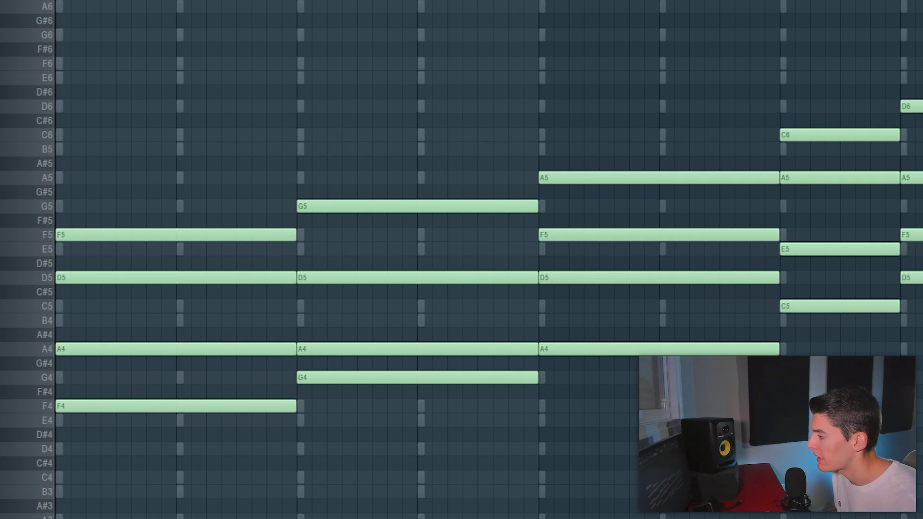
pyautogui.press('space')
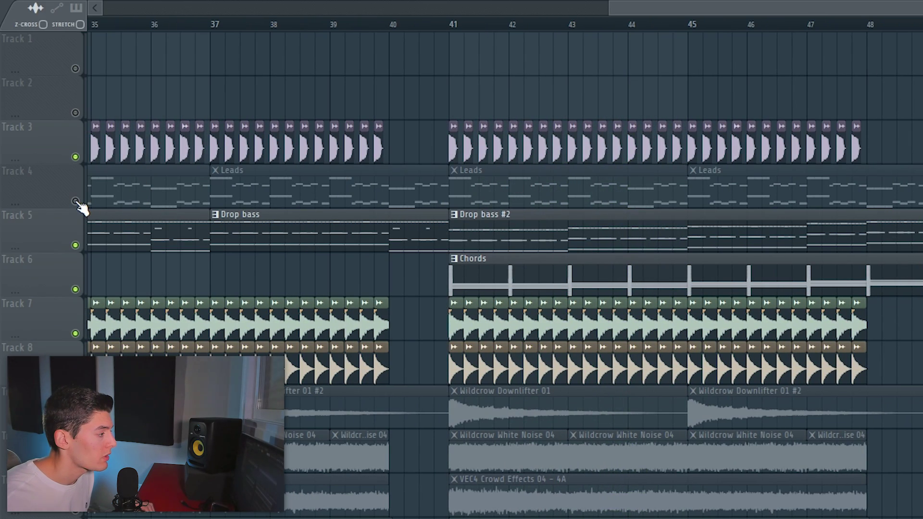
# Unmute the Leads track and add a copy of the Lead 4 #2 melody one octave lower, aligned with the original notes.
pyautogui.click(75, 202)
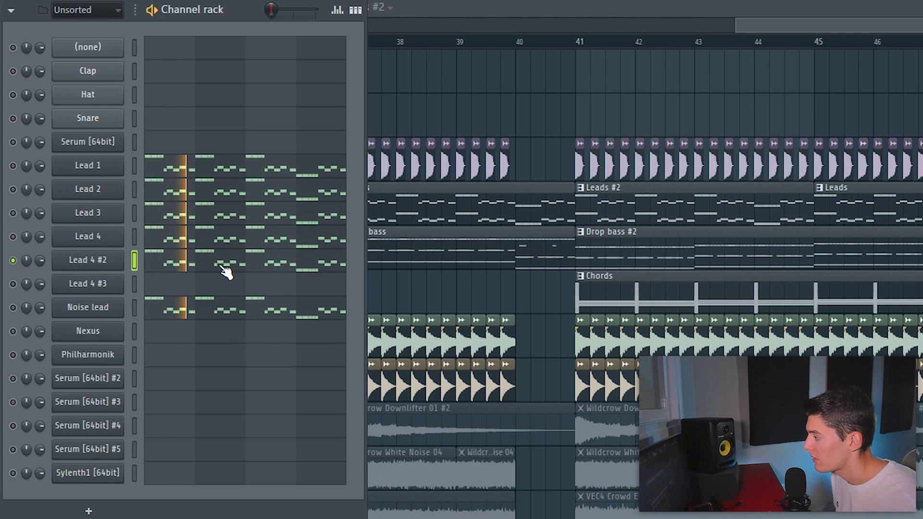
pyautogui.click(225, 269)
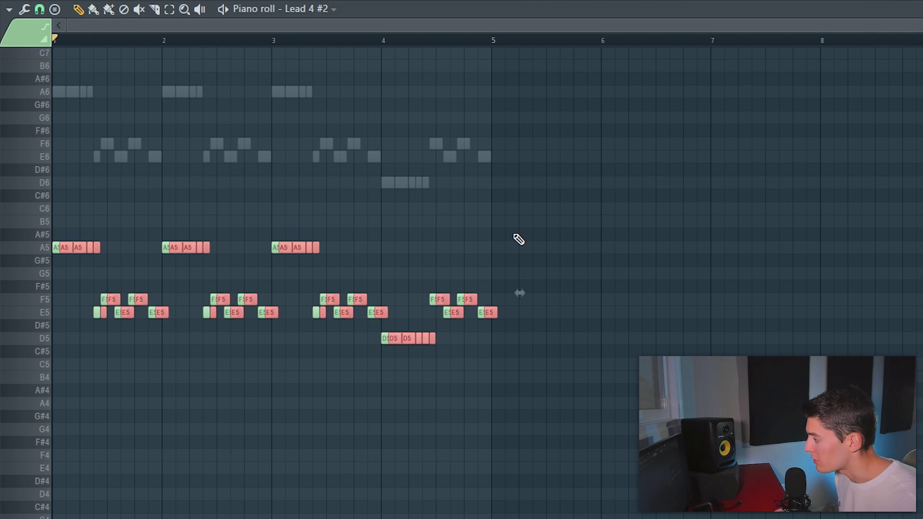
pyautogui.hotkey('ctrl', 'v')
pyautogui.hotkey('ctrl', 'Down')
pyautogui.hotkey('shift', 'Left')
pyautogui.hotkey('ctrl', 'd')
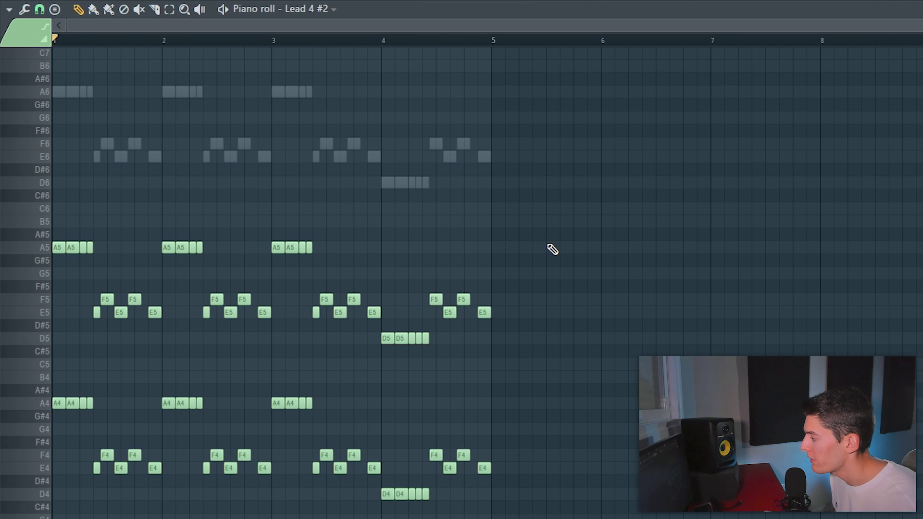
# Play the octave-layered Lead 4 #2 melody and return to the channel rack.
pyautogui.press('space')
pyautogui.press('space')
pyautogui.press('F7')
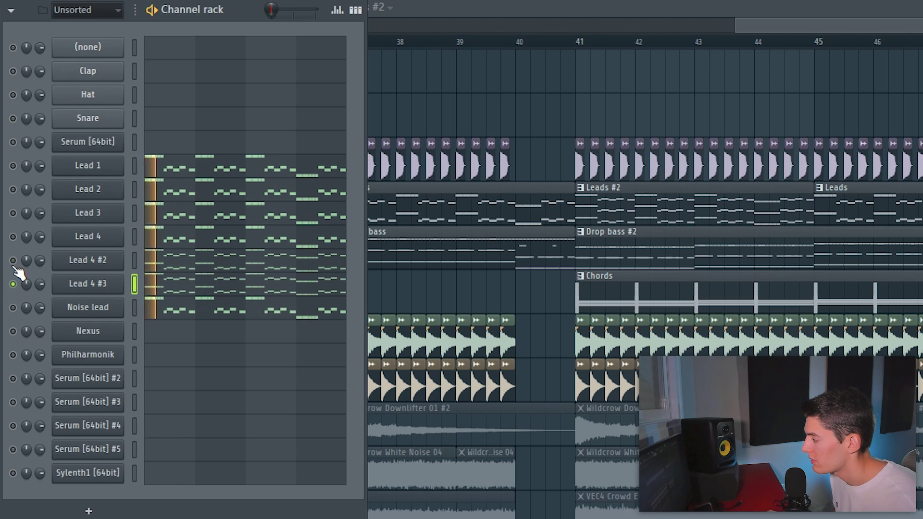
# Compare the Leads clip with the Leads #2 clip in the playlist by playing across bar 41.
pyautogui.press('F6')
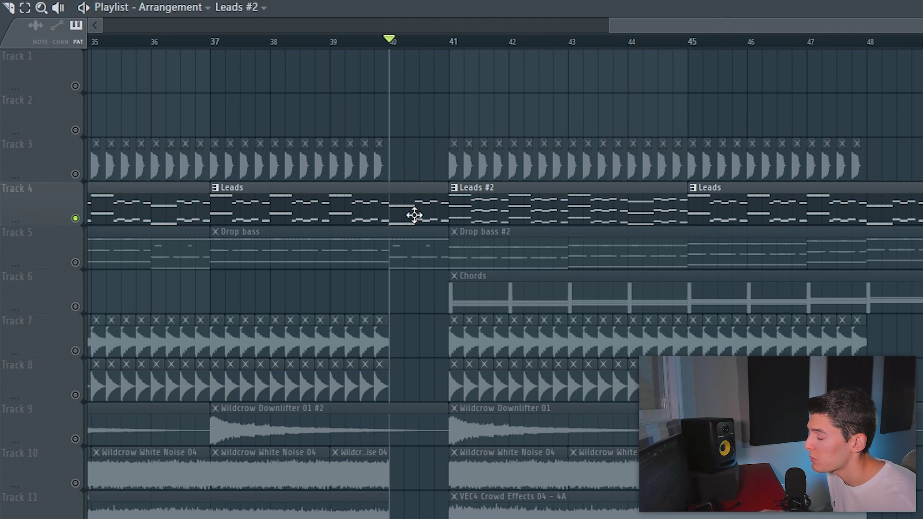
pyautogui.click(395, 214)
pyautogui.click(453, 210)
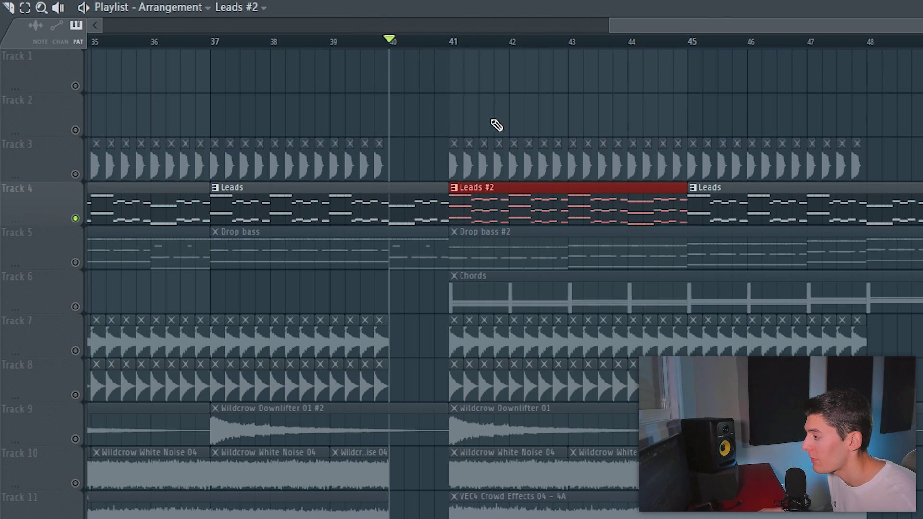
pyautogui.click(499, 92)
pyautogui.press('space')
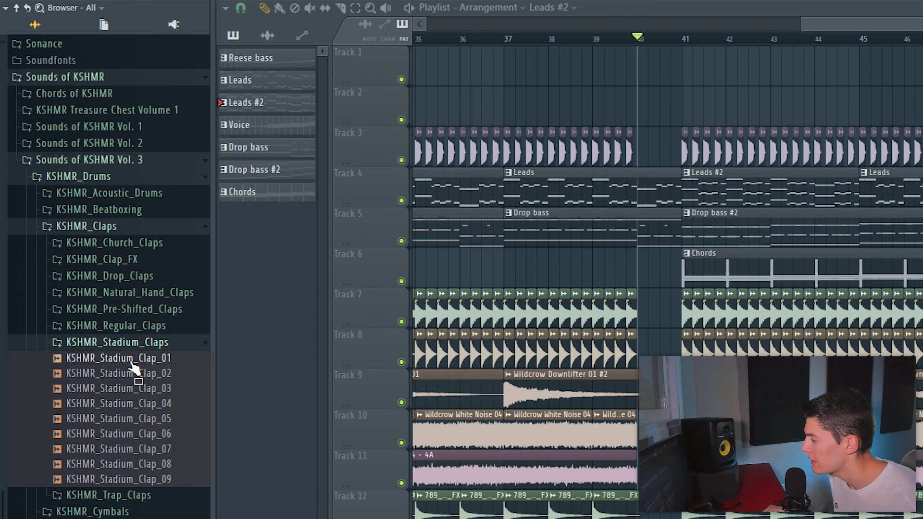
# Audition the stadium claps and place KSHMR_Stadium_Clap_03 at bar 41, with a second sample on the track beneath it.
pyautogui.click(130, 404)
pyautogui.click(131, 418)
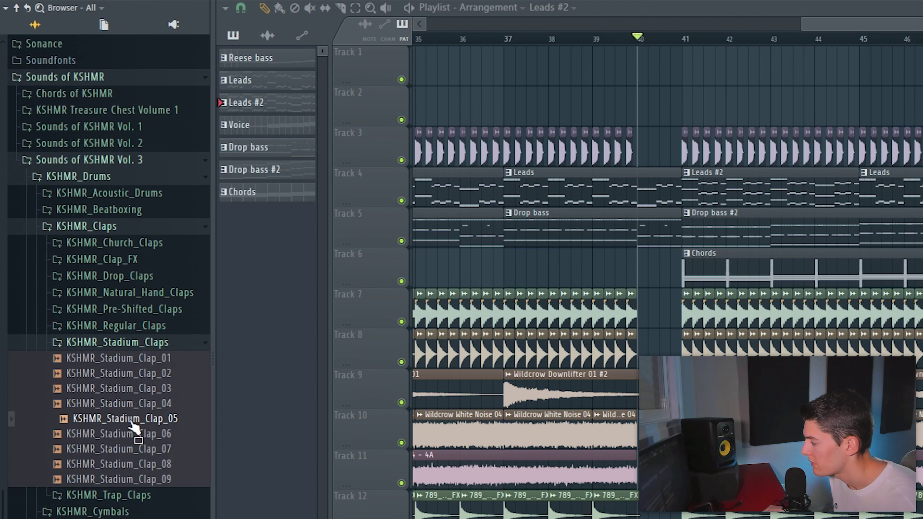
pyautogui.moveTo(121, 390); pyautogui.dragTo(592, 516)
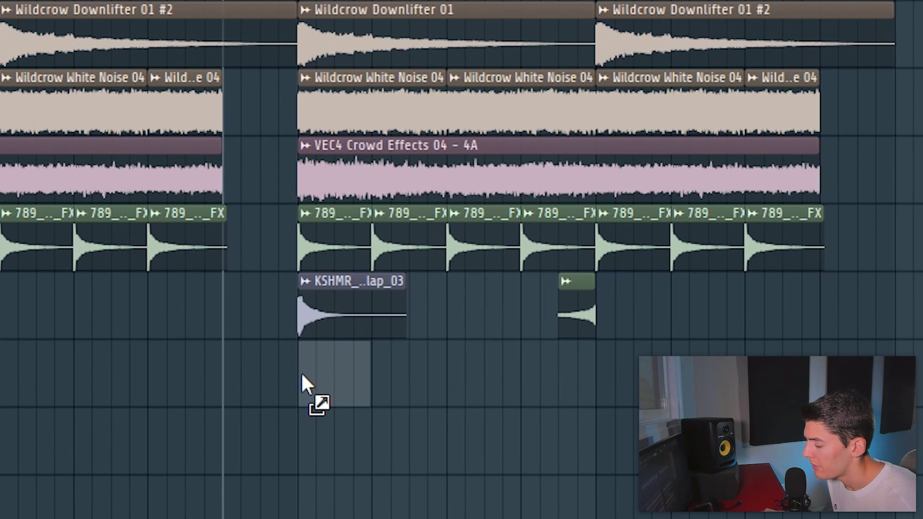
pyautogui.moveTo(301, 375)
pyautogui.mouseDown()
pyautogui.moveTo(309, 401)
pyautogui.moveTo(300, 385)
pyautogui.mouseUp()
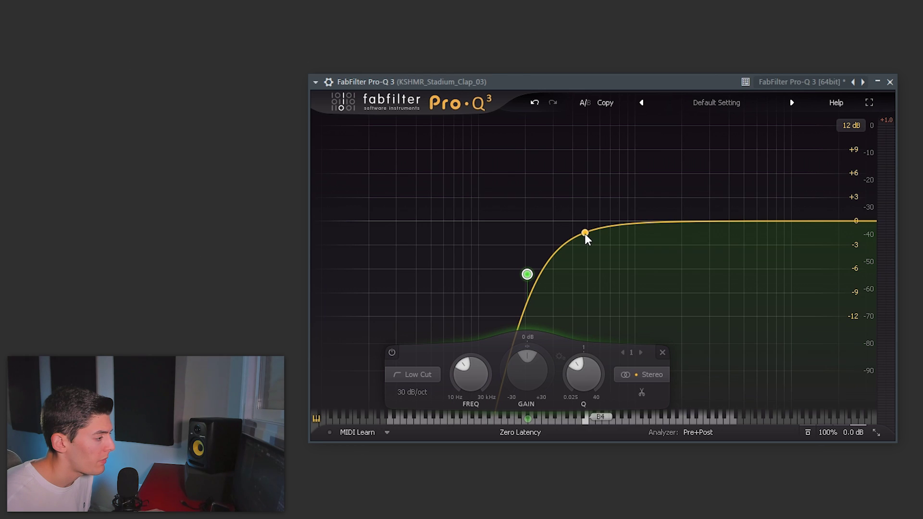
# Shape the clap's low cut in FabFilter Pro-Q 3 and adjust its reverb mix in ValhallaVintageVerb.
pyautogui.doubleClick(594, 239)
pyautogui.moveTo(593, 255); pyautogui.dragTo(588, 264)
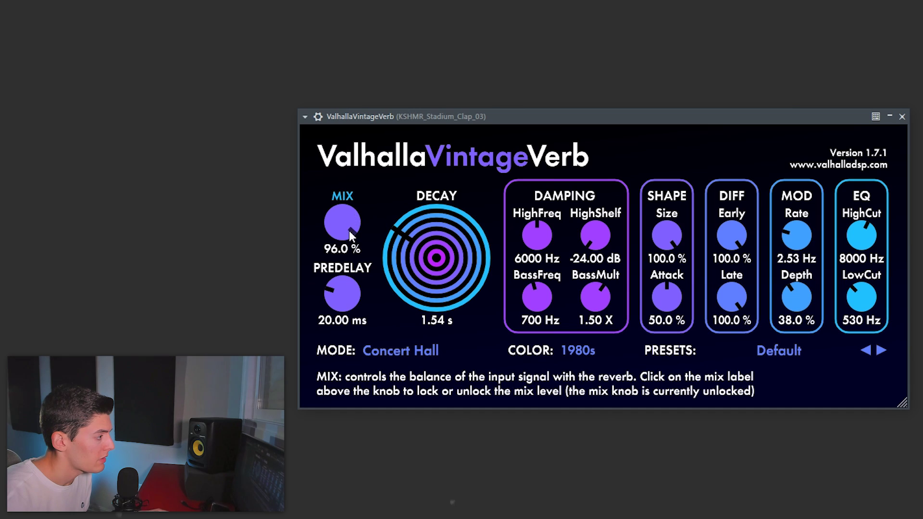
pyautogui.moveTo(349, 229); pyautogui.dragTo(355, 306)
pyautogui.moveTo(339, 232); pyautogui.dragTo(339, 234)
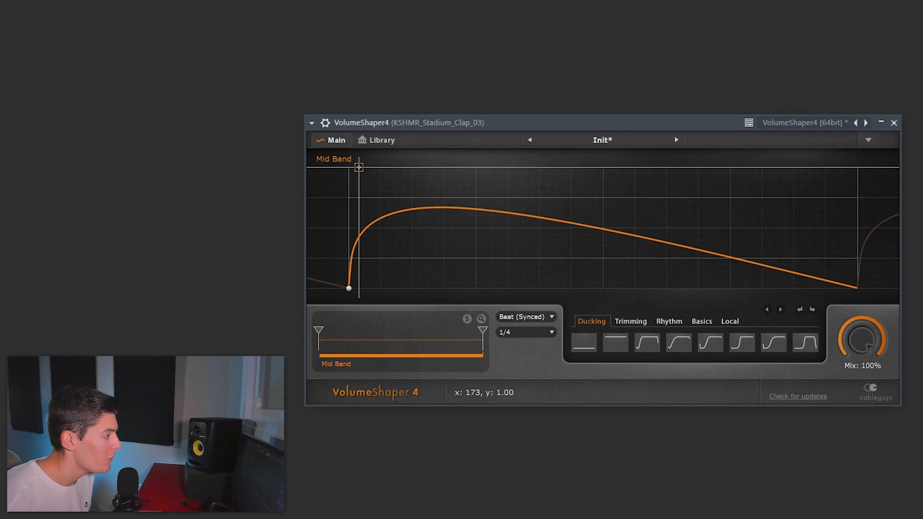
# Add a full-level point near the start of the clap's VolumeShaper 4 envelope and bend the rising segment into a curve.
pyautogui.click(359, 166)
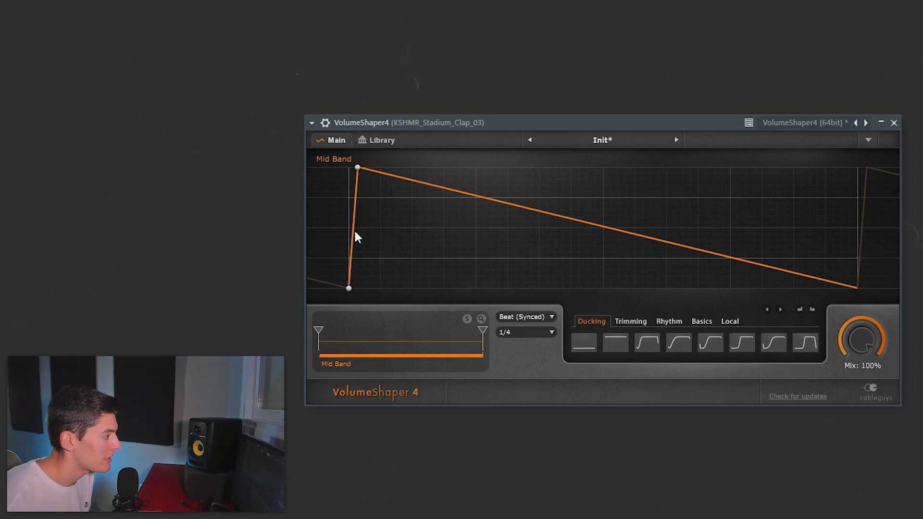
pyautogui.moveTo(355, 232); pyautogui.dragTo(359, 268)
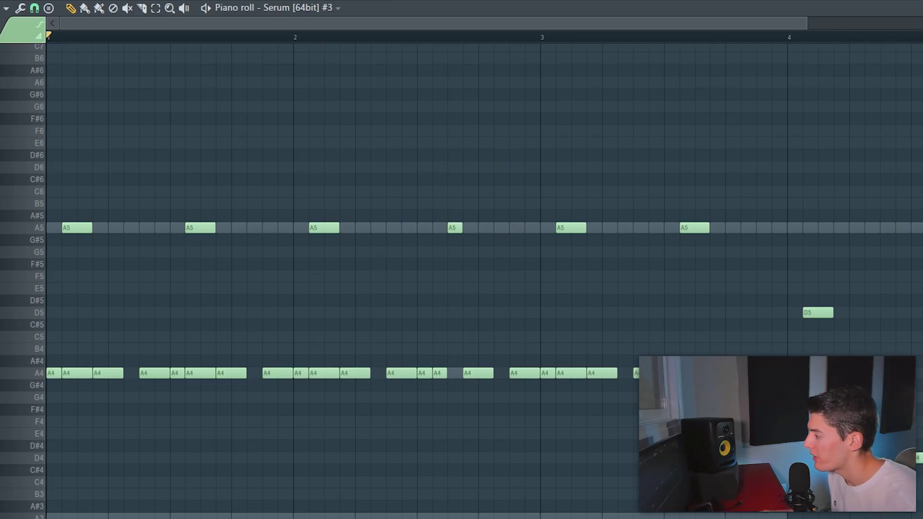
# Play the Serum [64bit] #3 bass notes to hear their rhythm.
pyautogui.press('space')
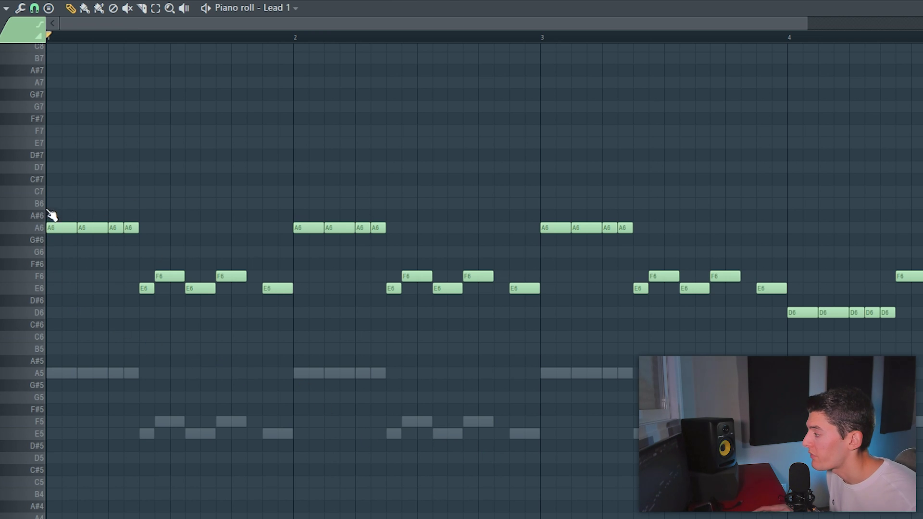
# Copy the first bar of Lead 1 notes into Serum [64bit] #3 and realign that bar's bass notes to the lead rhythm.
pyautogui.moveTo(53, 185); pyautogui.dragTo(298, 340)
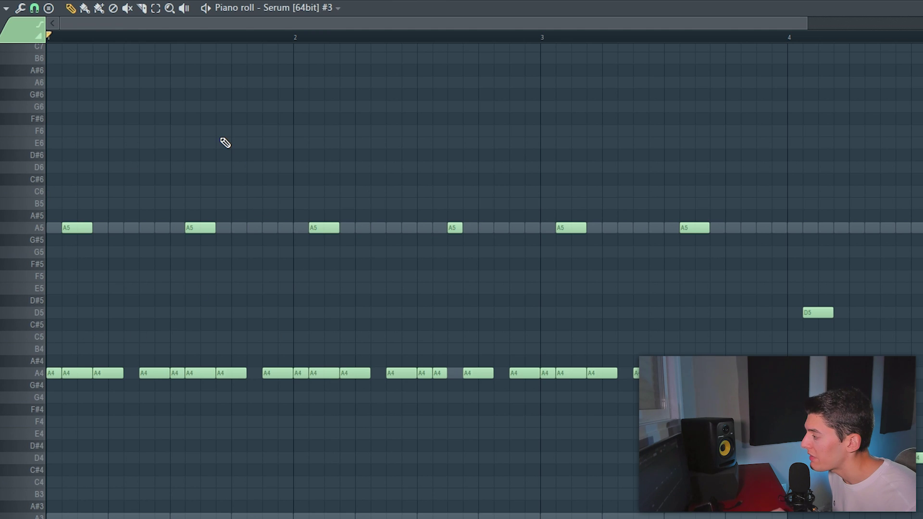
pyautogui.hotkey('ctrl', 'v')
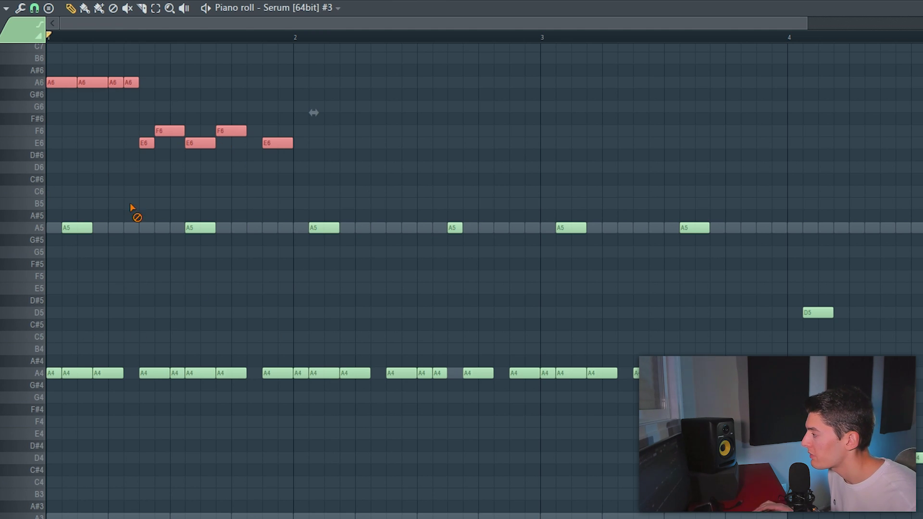
pyautogui.moveTo(124, 197); pyautogui.dragTo(63, 441)
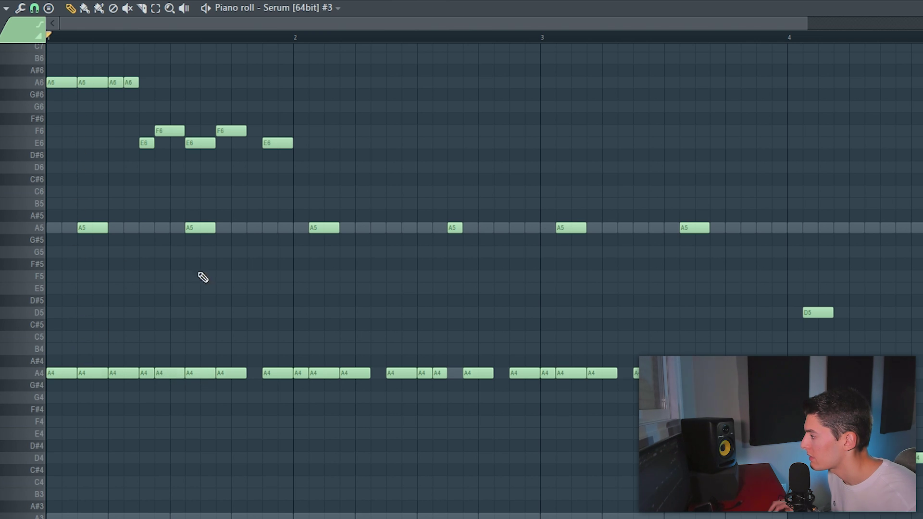
# Switch between the original and the lead-matched bass rhythm in Serum [64bit] #3 and play them for comparison.
pyautogui.hotkey('ctrl', 'z')
pyautogui.press('space')
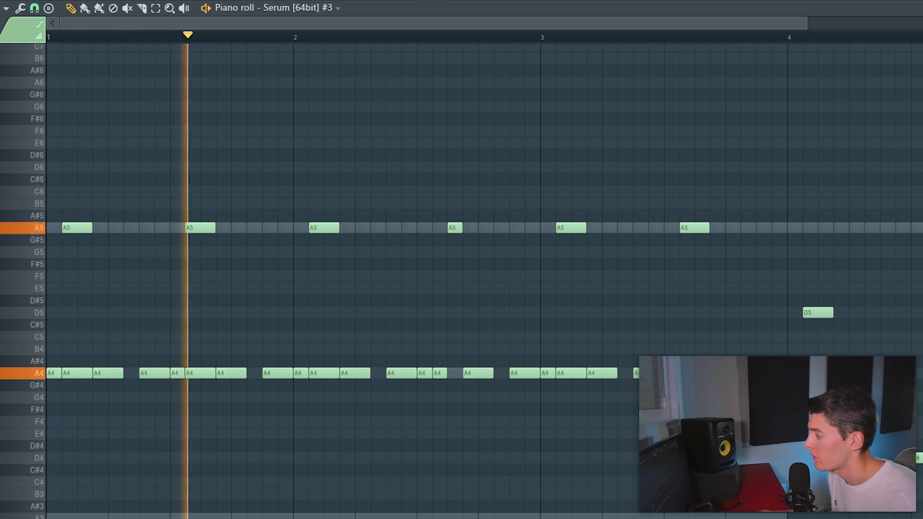
pyautogui.press('space')
pyautogui.hotkey('ctrl', 'z')
pyautogui.press('space')
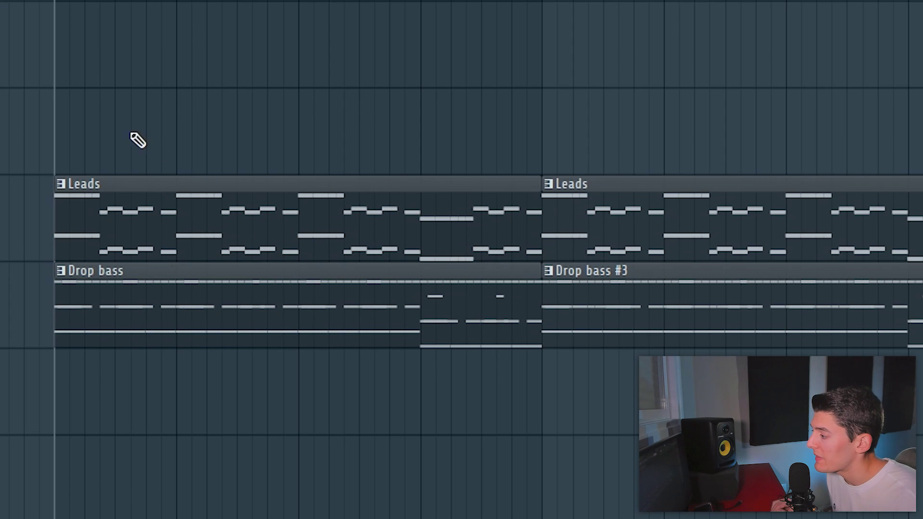
# Highlight the Leads and Drop bass clips, followed by the second Leads clip and Drop bass #3, to compare the sections.
pyautogui.moveTo(18, 79); pyautogui.dragTo(411, 392)
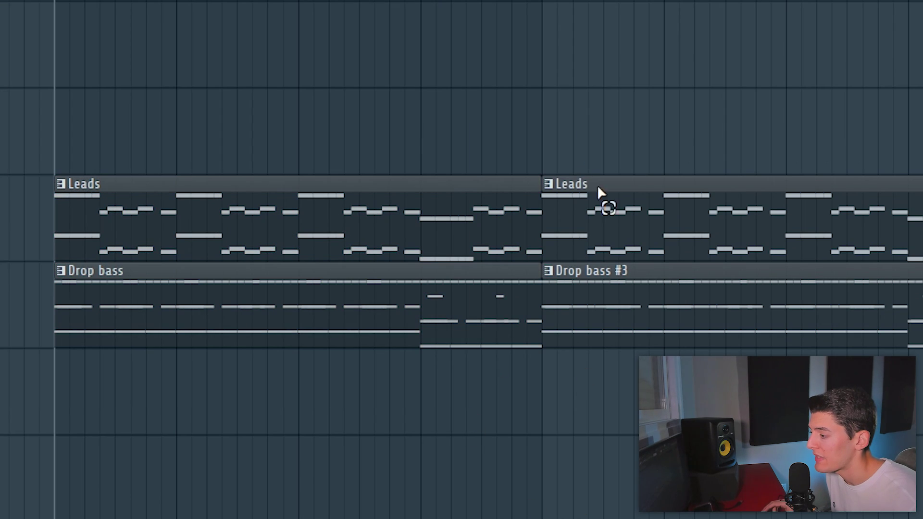
pyautogui.moveTo(581, 121); pyautogui.dragTo(921, 395)
pyautogui.hotkey('ctrl', 'd')
# Play the breakdown and highlight the clips of its first and second halves in turn.
pyautogui.press('space')
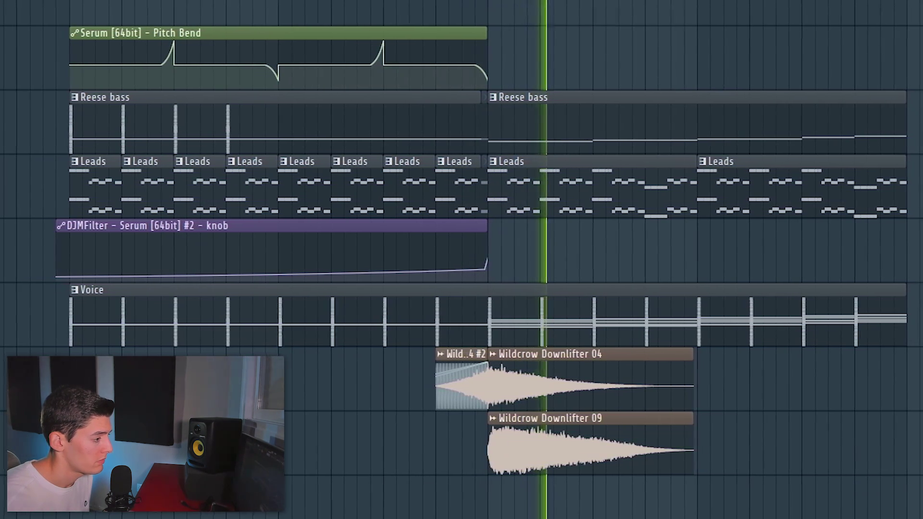
pyautogui.press('space')
pyautogui.moveTo(48, 44); pyautogui.dragTo(459, 503)
pyautogui.moveTo(489, 48); pyautogui.dragTo(882, 517)
pyautogui.hotkey('ctrl', 'd')
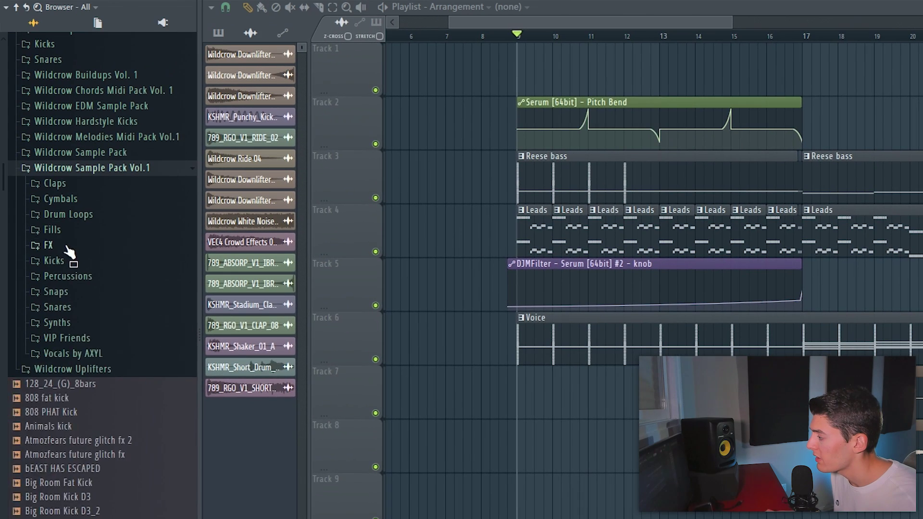
# Place Wildcrow Ambiance 08 - Long String F on track 7 and Wildcrow Ambiance 05 - Wind on track 8, both at bar 9.
pyautogui.click(65, 246)
pyautogui.click(76, 264)
pyautogui.click(72, 261)
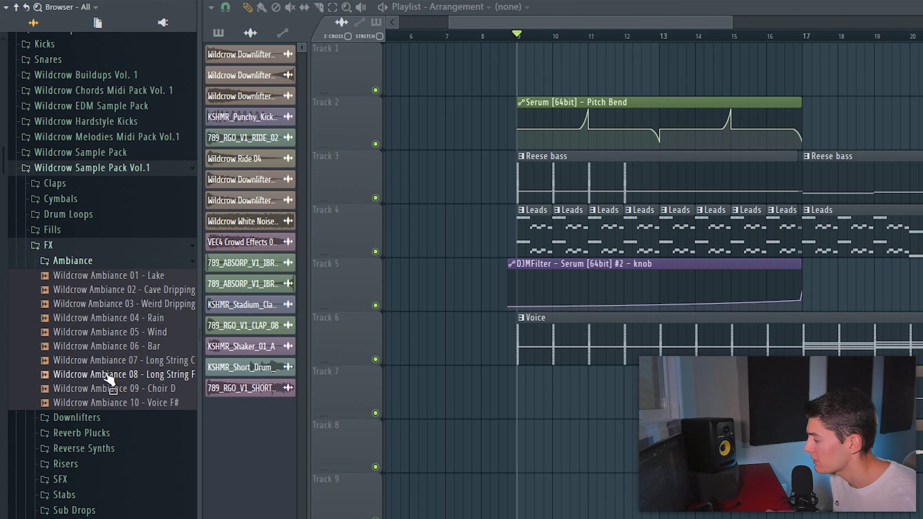
pyautogui.moveTo(578, 409); pyautogui.dragTo(578, 409)
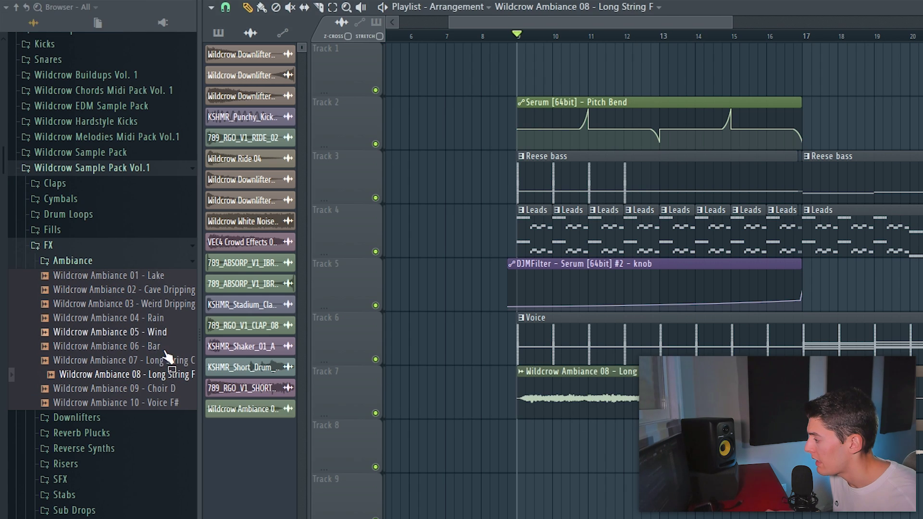
pyautogui.click(149, 319)
pyautogui.moveTo(138, 332); pyautogui.dragTo(518, 449)
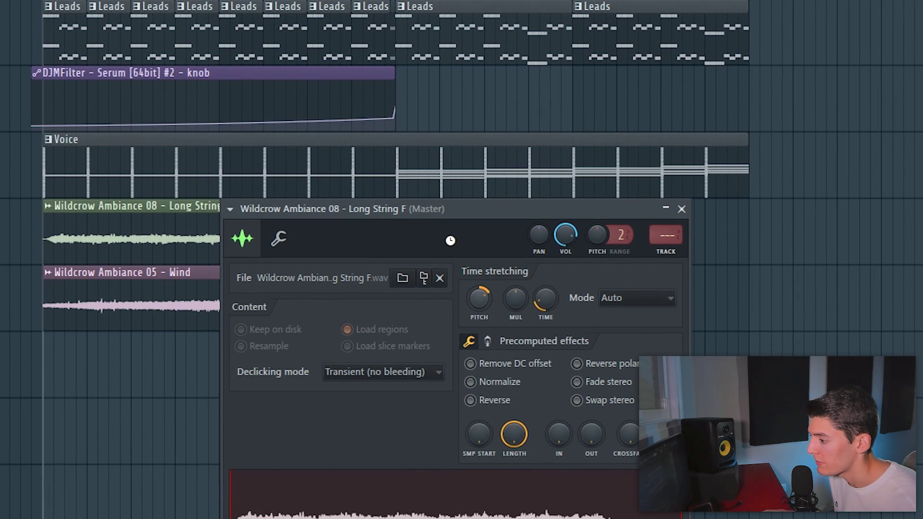
pyautogui.press('Escape')
# Compare the breakdown's playback with the two ambience clips muted and unmuted.
pyautogui.click(135, 244)
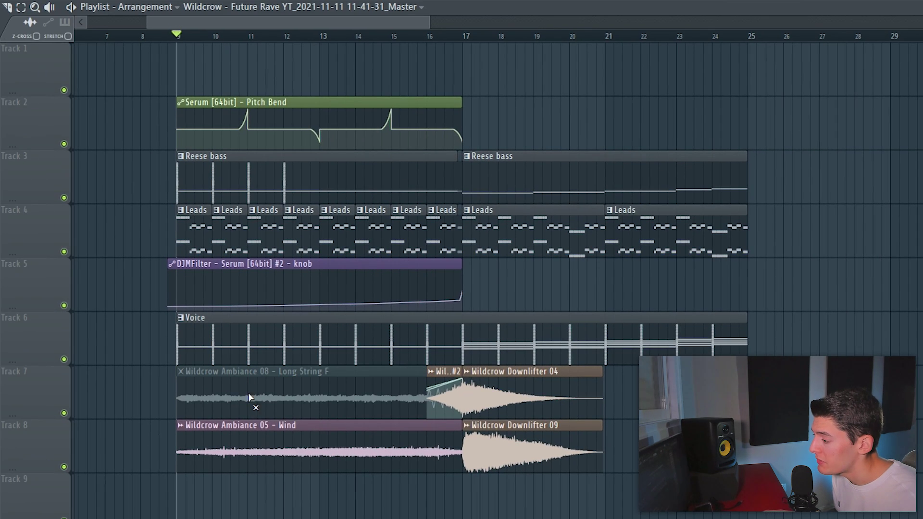
pyautogui.click(144, 296)
pyautogui.press('space')
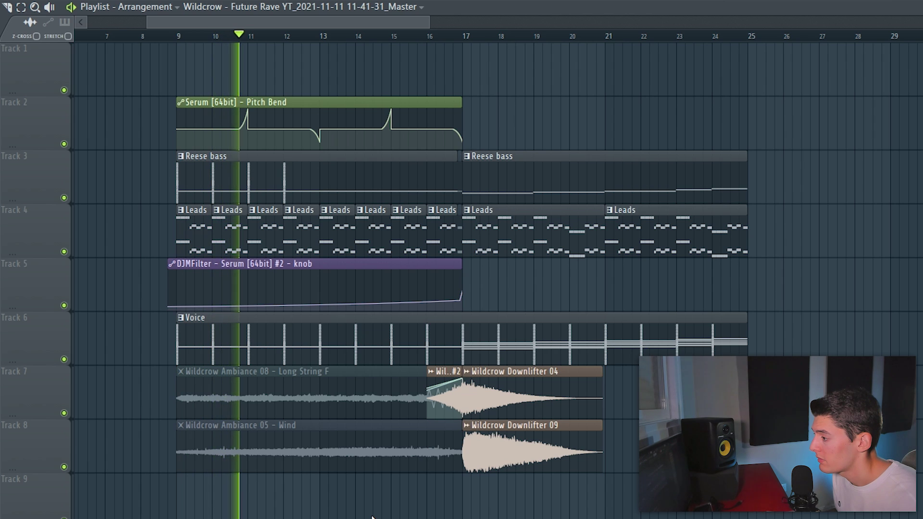
pyautogui.press('space')
pyautogui.click(269, 396)
pyautogui.press('space')
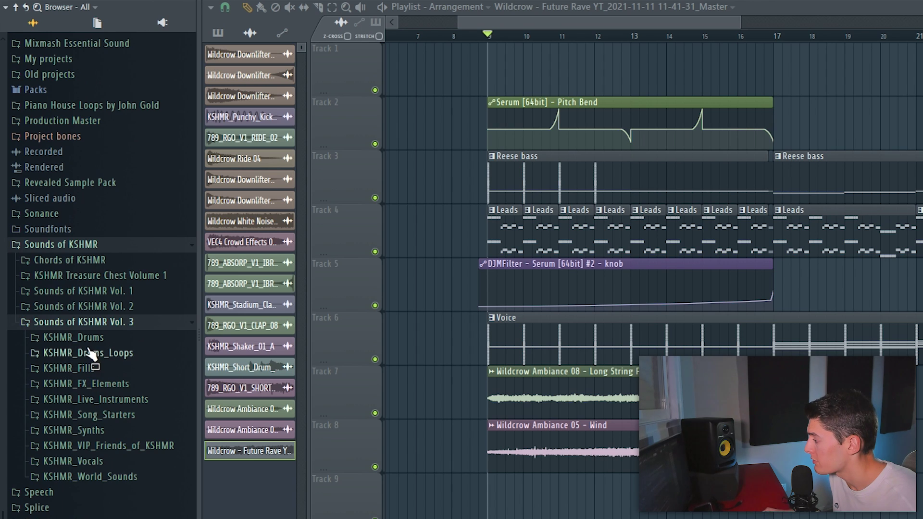
# Audition the low orchestral drums in Sounds of KSHMR Vol. 3 and place KSHMR_Orchestral_Drum_Low_01 at bar 9 on track 9.
pyautogui.click(85, 339)
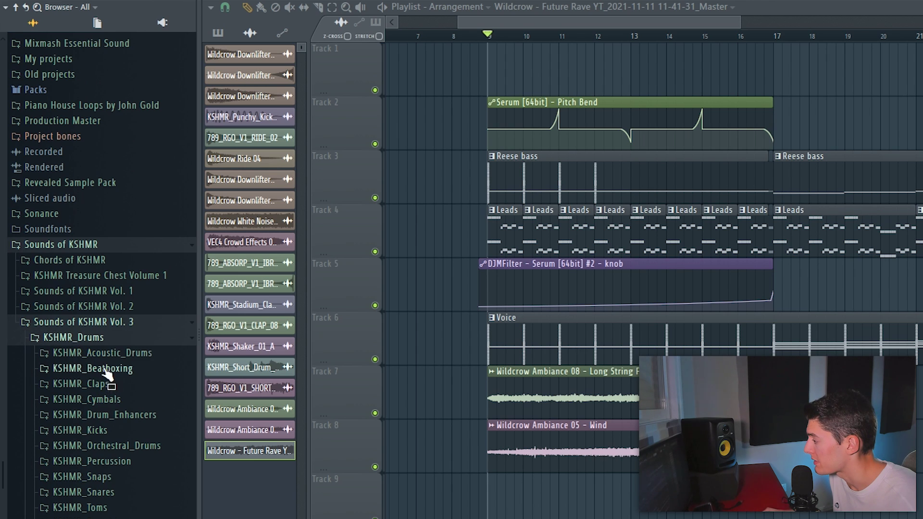
pyautogui.click(110, 445)
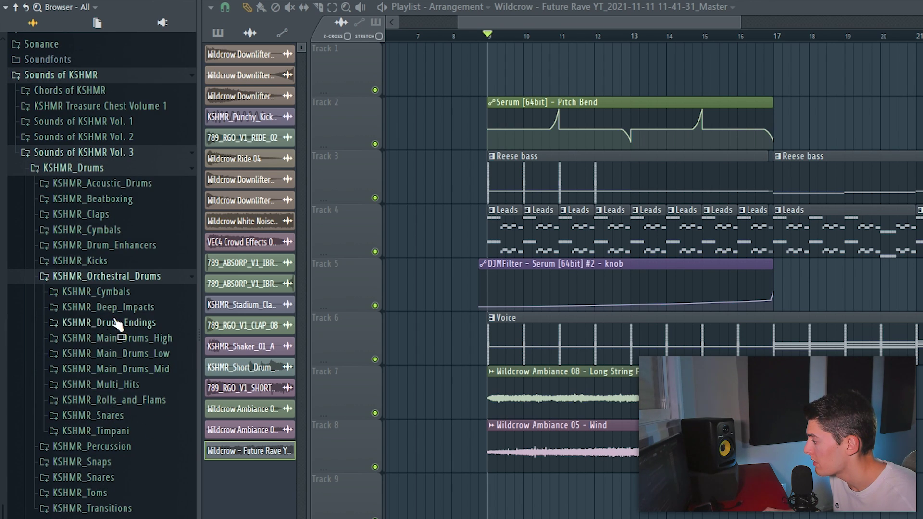
pyautogui.click(120, 354)
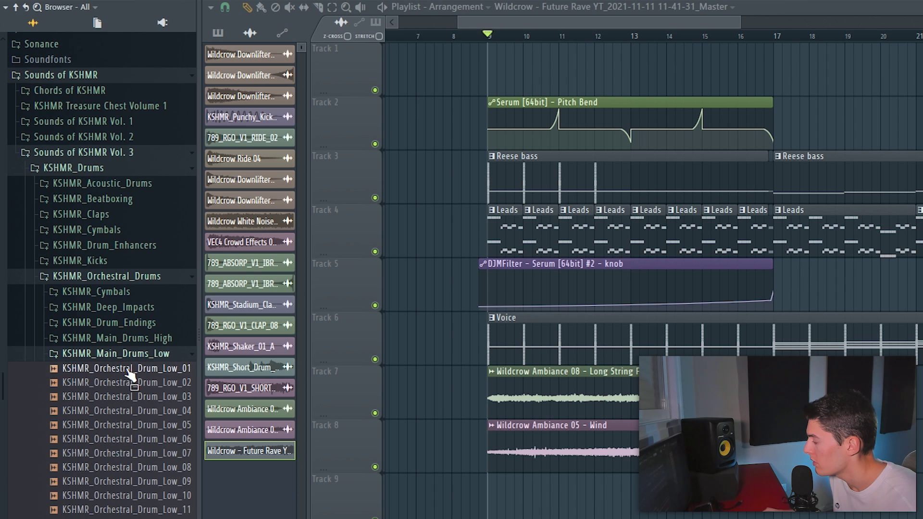
pyautogui.click(130, 370)
pyautogui.click(136, 397)
pyautogui.click(140, 411)
pyautogui.click(128, 370)
pyautogui.moveTo(453, 462); pyautogui.dragTo(494, 495)
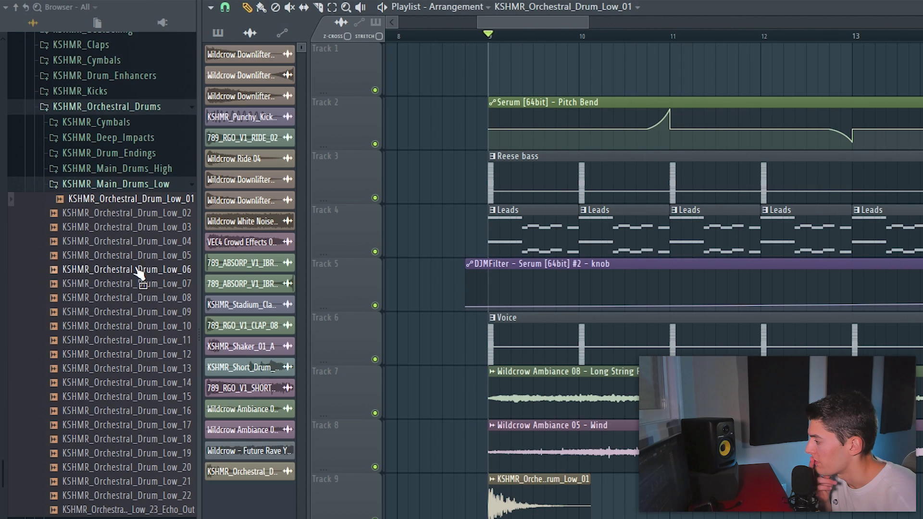
# Audition further KSHMR low orchestral drums, including numbers 06, 07, 10, 11 and 16.
pyautogui.click(137, 270)
pyautogui.click(139, 284)
pyautogui.click(144, 326)
pyautogui.click(146, 340)
pyautogui.click(140, 410)
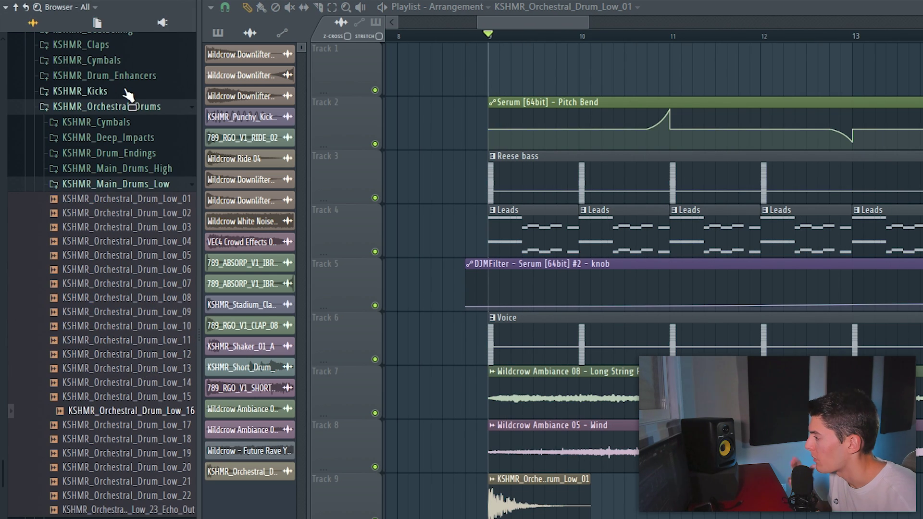
# Audition the KSHMR drum enhancers and place KSHMR_Kick_Enhancer_01_Deep_Stomp and KSHMR_Snare_Enhancer_01_Breaking_Glass at bar 13 on tracks 9 and 10.
pyautogui.click(100, 76)
pyautogui.click(113, 244)
pyautogui.click(115, 257)
pyautogui.click(122, 270)
pyautogui.click(119, 248)
pyautogui.click(125, 343)
pyautogui.click(125, 398)
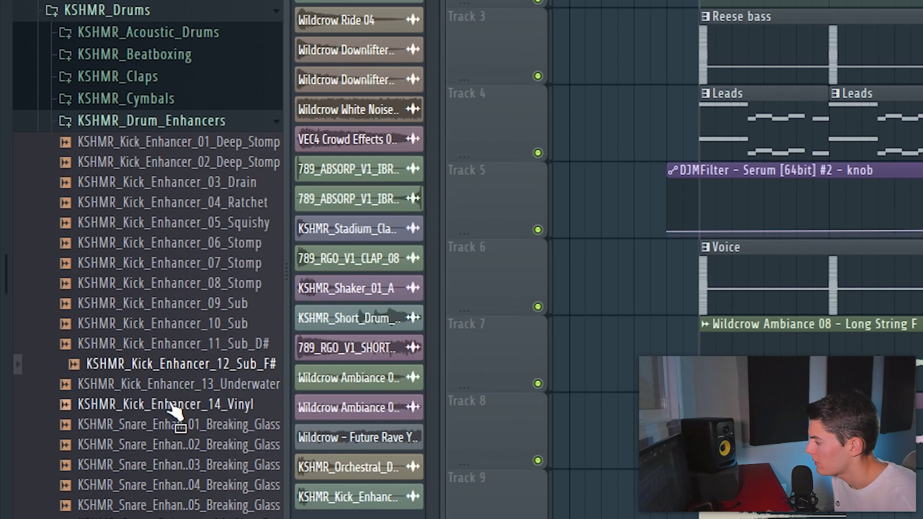
pyautogui.click(125, 442)
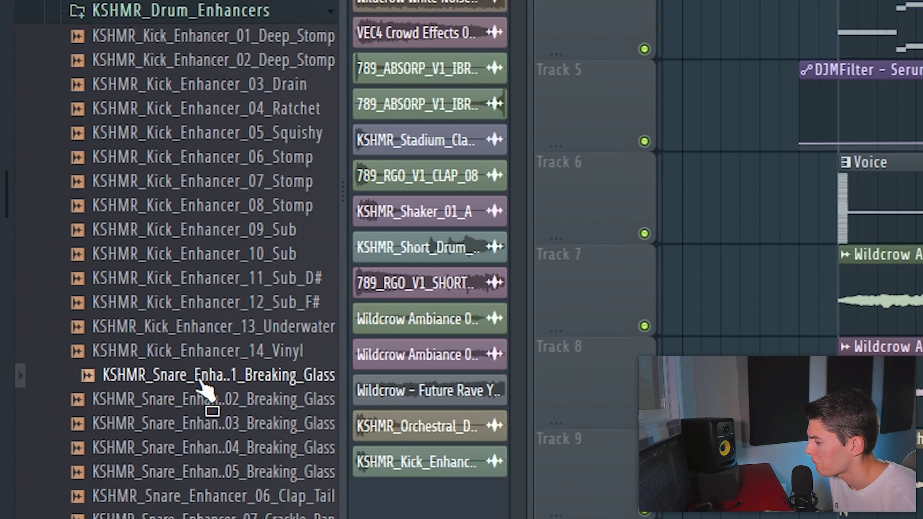
pyautogui.moveTo(202, 386); pyautogui.dragTo(308, 392)
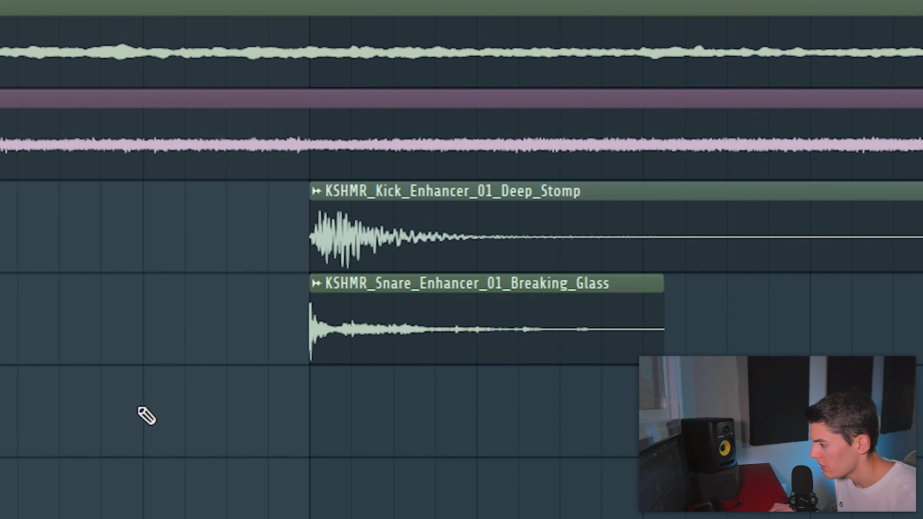
# Place four short Deep Stomp slices back to back on track 11 leading up to bar 13, and play the result.
pyautogui.click(144, 412)
pyautogui.rightClick(283, 432)
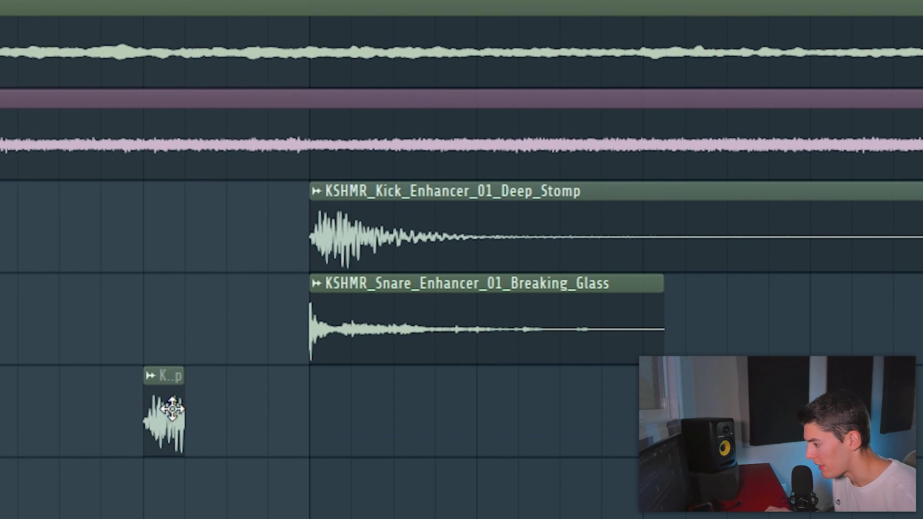
pyautogui.moveTo(204, 426); pyautogui.dragTo(295, 423)
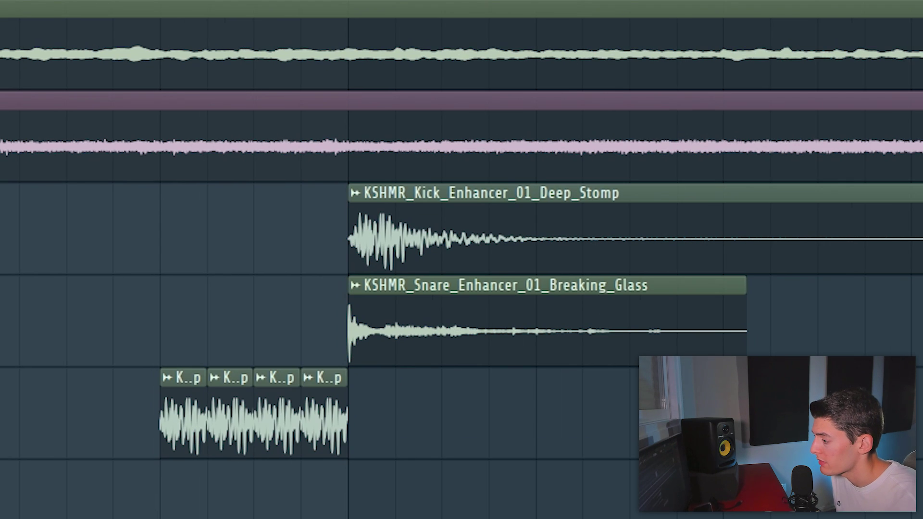
pyautogui.press('space')
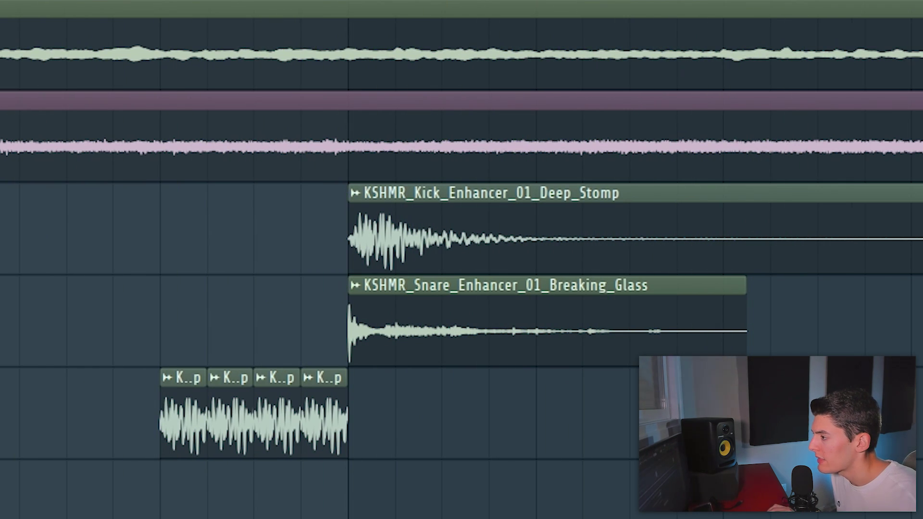
# Create Mod X and volume automation clips for the Deep Stomp sample over its four slices before bar 13, with rising volume.
pyautogui.moveTo(160, 1); pyautogui.dragTo(347, 1)
pyautogui.doubleClick(173, 430)
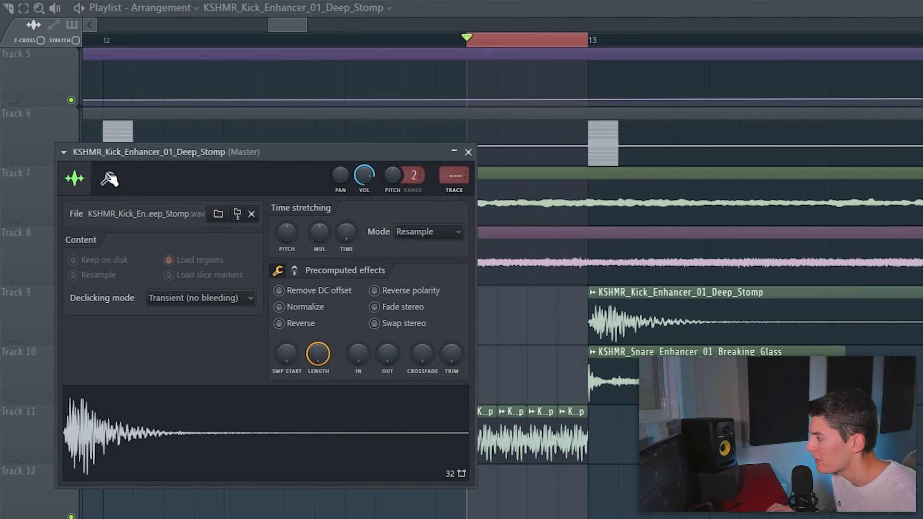
pyautogui.click(108, 178)
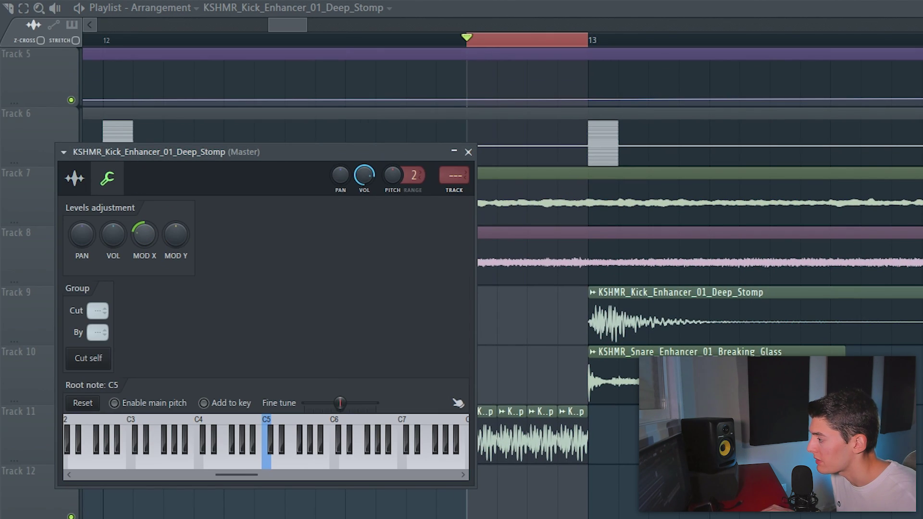
pyautogui.rightClick(141, 242)
pyautogui.click(170, 339)
pyautogui.rightClick(109, 230)
pyautogui.click(142, 326)
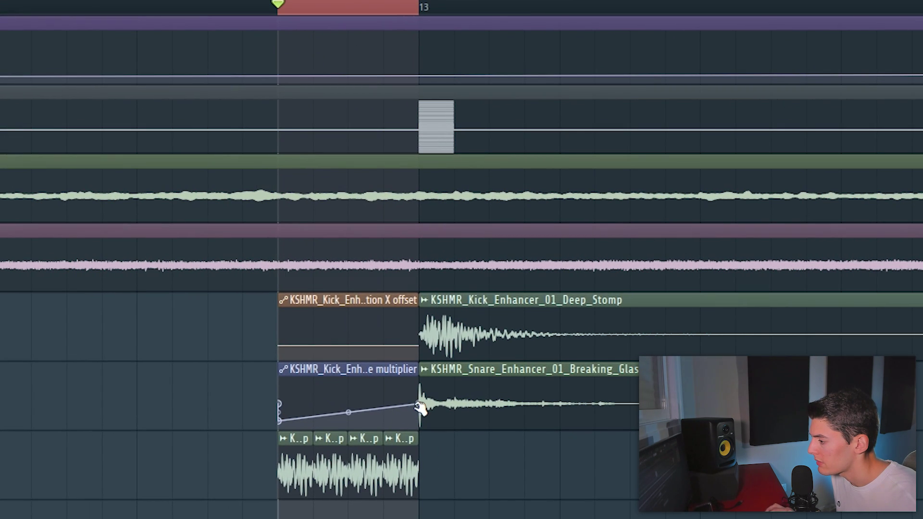
# Play the stomp fill and dial in the ValhallaVintageVerb reverb on the Breaking Glass sample.
pyautogui.press('space')
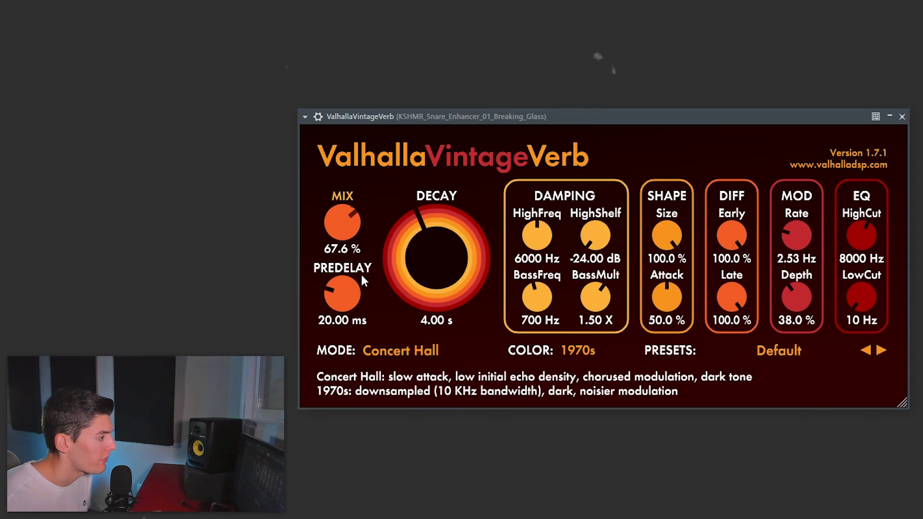
pyautogui.moveTo(361, 275); pyautogui.dragTo(364, 285)
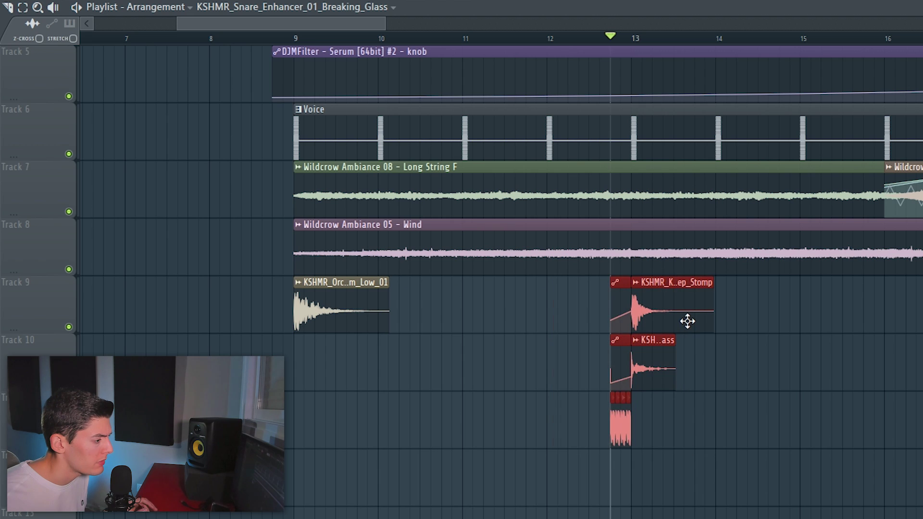
# Move the stomp and glass fill so its main hits land on bar 11, and repeat all the drum hits four bars on.
pyautogui.moveTo(686, 319); pyautogui.dragTo(515, 331)
pyautogui.moveTo(640, 503)
pyautogui.mouseDown()
pyautogui.moveTo(307, 295)
pyautogui.moveTo(716, 314)
pyautogui.moveTo(648, 318)
pyautogui.mouseUp()
pyautogui.hotkey('ctrl', 'd')
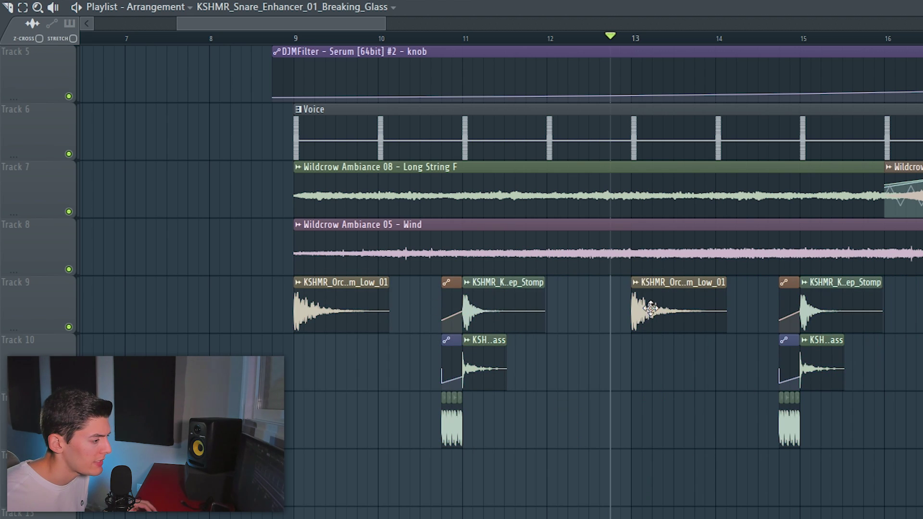
# Replace the low orchestral drum copy at bar 13 with KSHMR_Orchestral_Multi_Hits_03.
pyautogui.rightClick(650, 308)
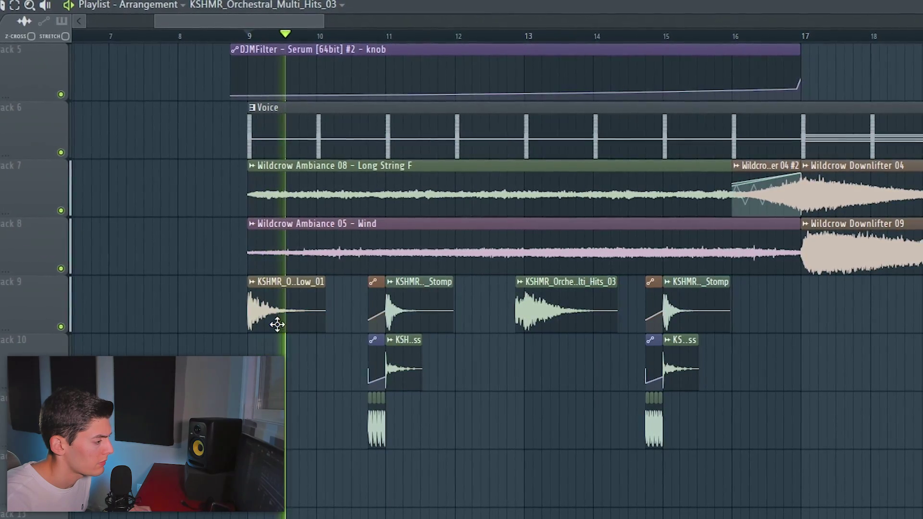
# Check the channel settings of the KSHMR_Orchestral_Drum_Low_01 and Deep Stomp samples while the breakdown plays.
pyautogui.doubleClick(278, 322)
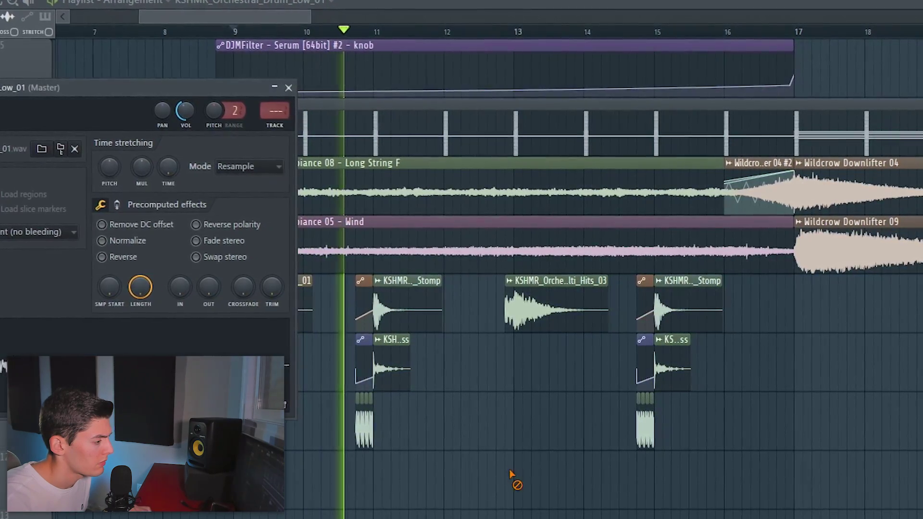
pyautogui.press('Escape')
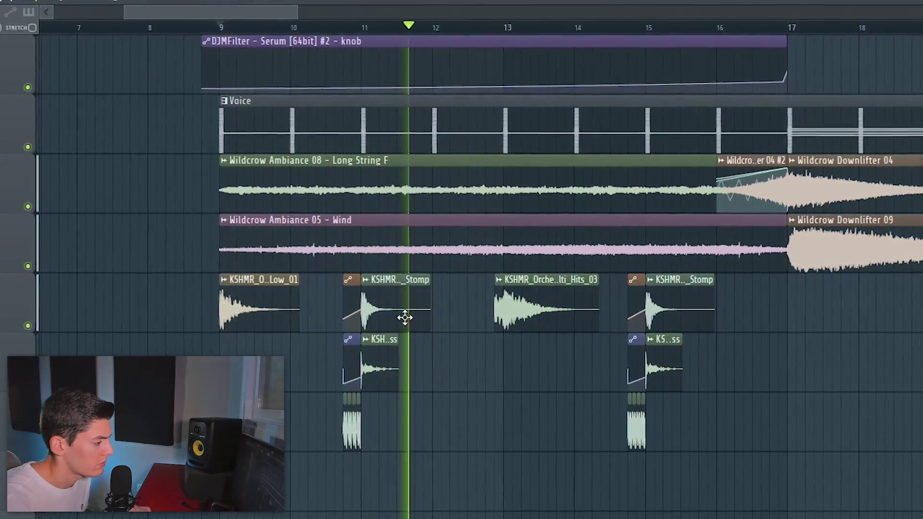
pyautogui.doubleClick(401, 313)
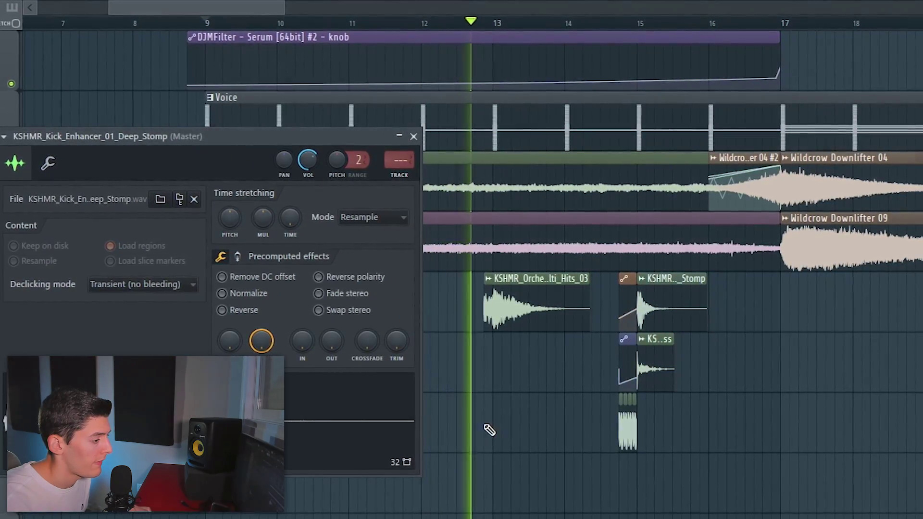
pyautogui.press('Escape')
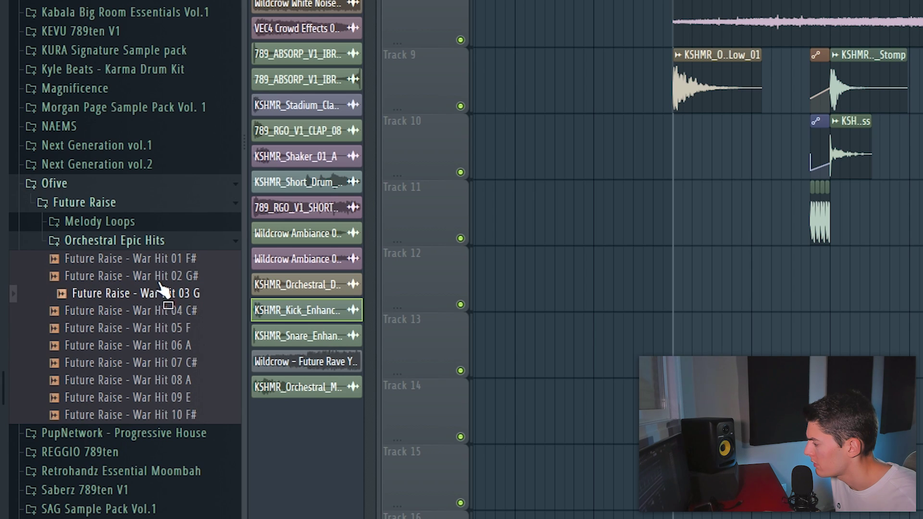
# Audition the Future Raise war hits and place War Hit 02 G# and War Hit 08 A around bar 9 on separate tracks.
pyautogui.click(150, 277)
pyautogui.moveTo(597, 289); pyautogui.dragTo(676, 289)
pyautogui.click(169, 331)
pyautogui.click(171, 350)
pyautogui.click(172, 366)
pyautogui.click(169, 380)
pyautogui.click(172, 398)
pyautogui.click(165, 414)
pyautogui.click(150, 380)
pyautogui.moveTo(150, 384); pyautogui.dragTo(651, 353)
# Compare War Hit 02 G# and War Hit 08 A by playing from bar 9 with one of them muted at a time.
pyautogui.scroll(1, 652, 353)
pyautogui.click(461, 370)
pyautogui.press('space')
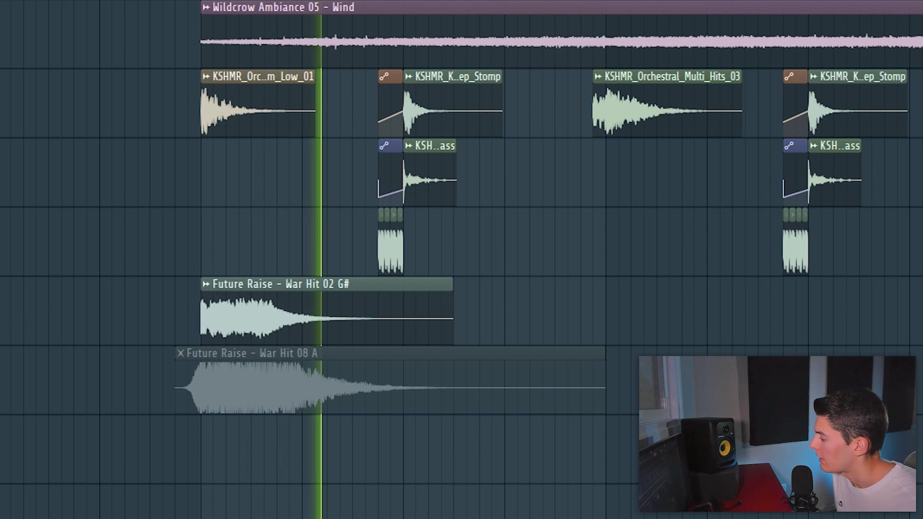
pyautogui.press('space')
pyautogui.click(2, 318)
pyautogui.click(2, 383)
pyautogui.press('space')
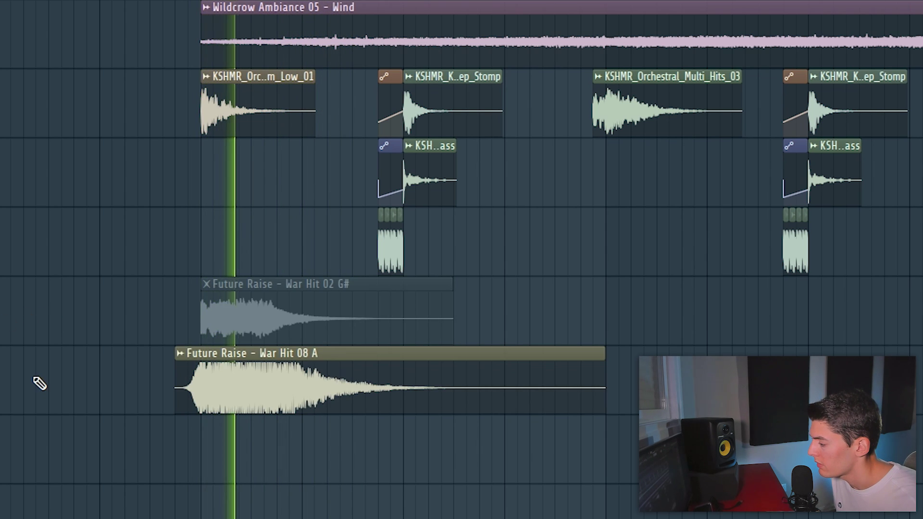
pyautogui.press('space')
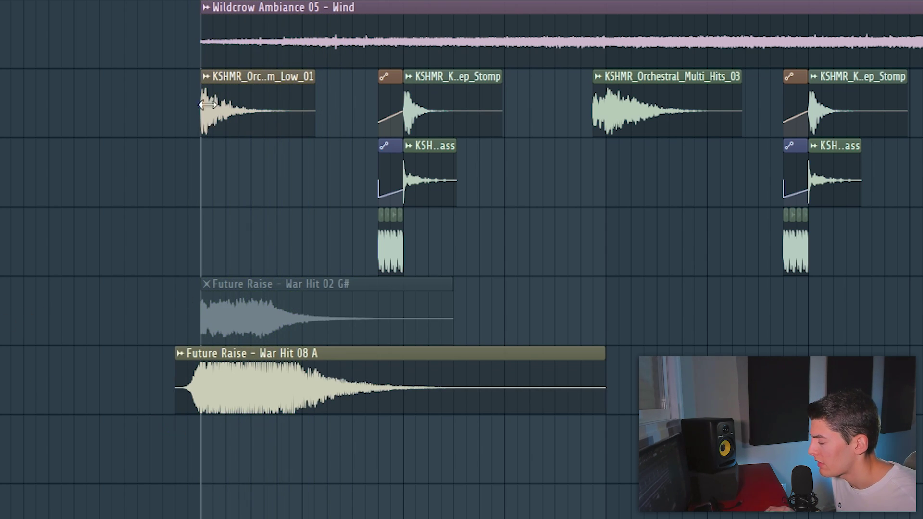
pyautogui.press('space')
pyautogui.press('space')
# Slice War Hit 08 A at bar 9, keeping only its rise before the bar, and unmute War Hit 02 G#.
pyautogui.moveTo(200, 351); pyautogui.dragTo(201, 411)
pyautogui.rightClick(274, 395)
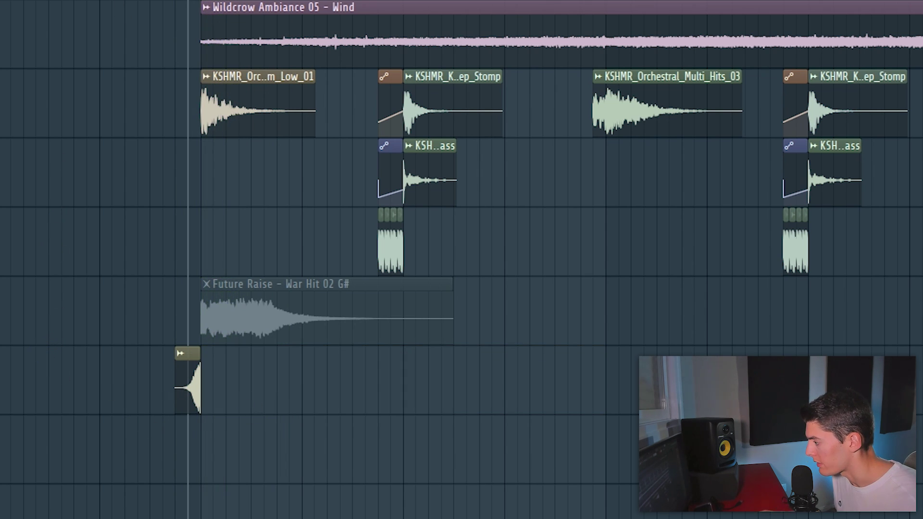
pyautogui.click(2, 318)
# Play the breakdown and repeat the war hit with its rise at bar 17, along with the low orchestral drum.
pyautogui.press('space')
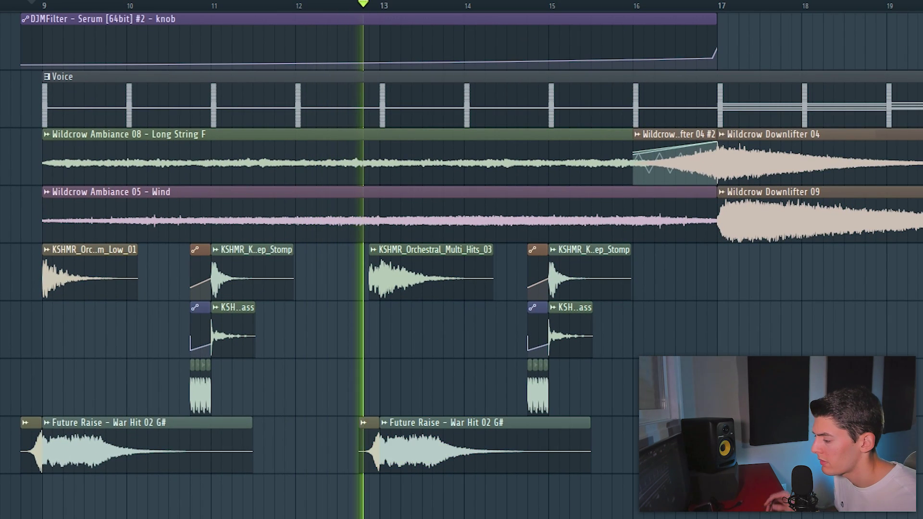
pyautogui.moveTo(328, 457); pyautogui.dragTo(765, 438)
pyautogui.hotkey('ctrl', 'd')
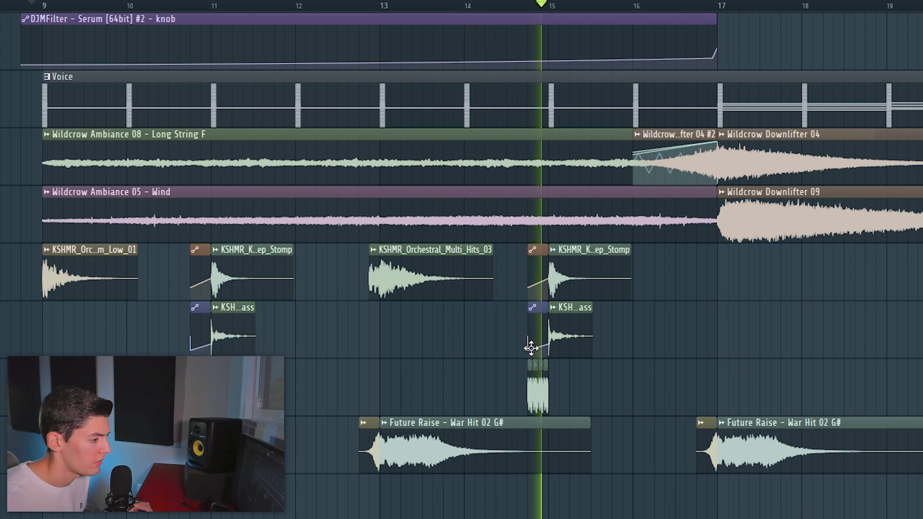
pyautogui.moveTo(797, 296); pyautogui.dragTo(758, 303)
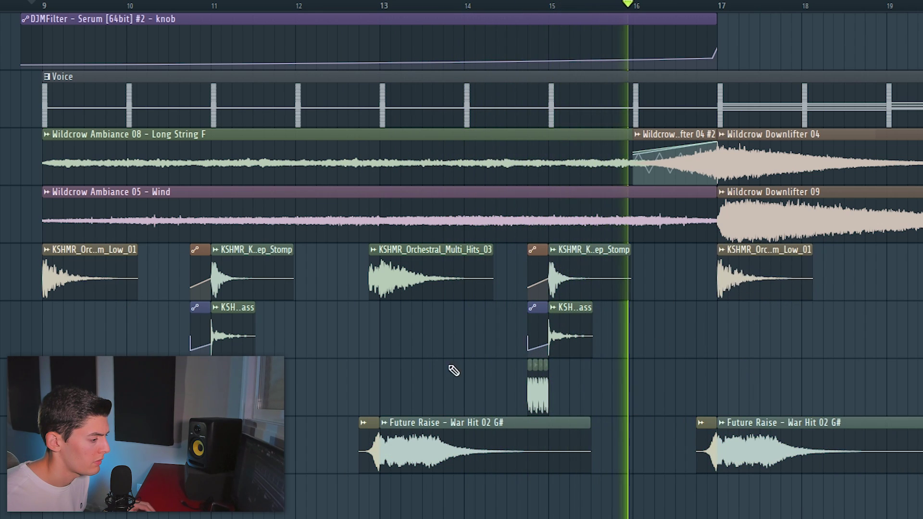
pyautogui.scroll(-1, 220, 374)
pyautogui.moveTo(721, 373); pyautogui.dragTo(621, 368)
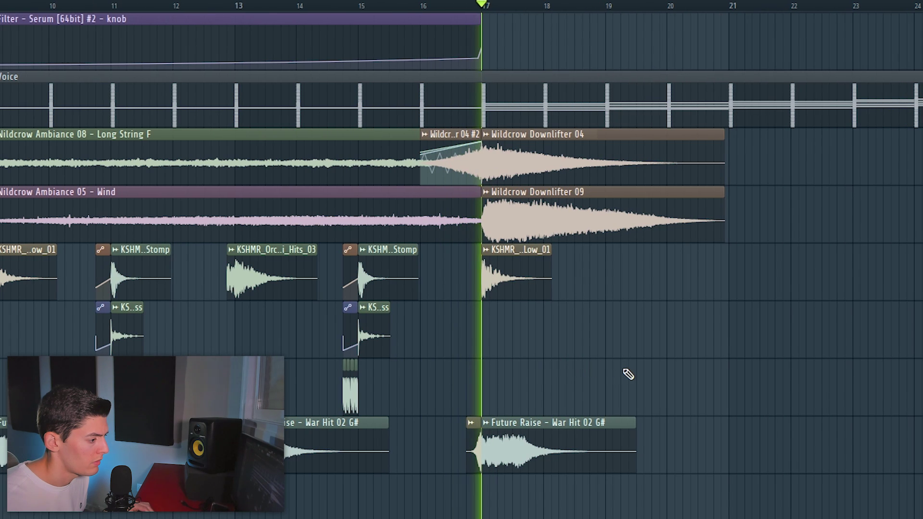
pyautogui.press('space')
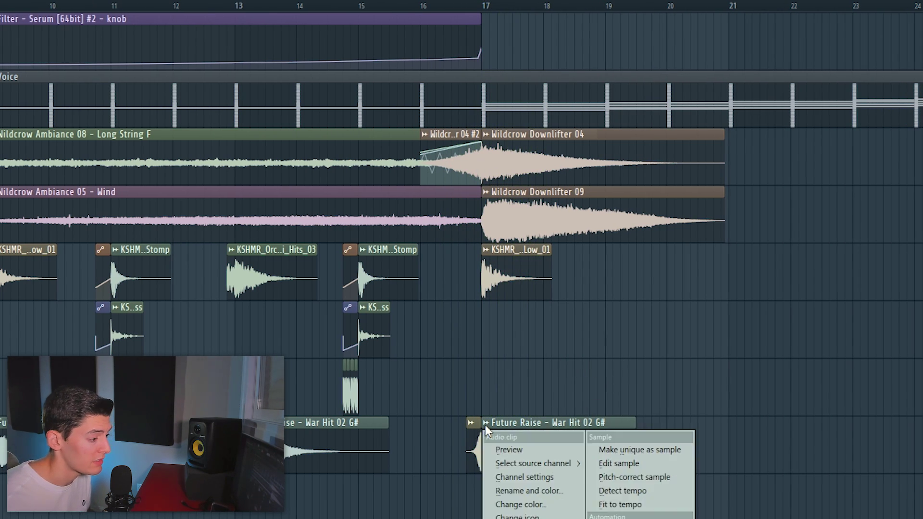
# Check the Serum notes from bar 9 in the piano roll and add the Chords pattern at bar 17 of the playlist.
pyautogui.press('F7')
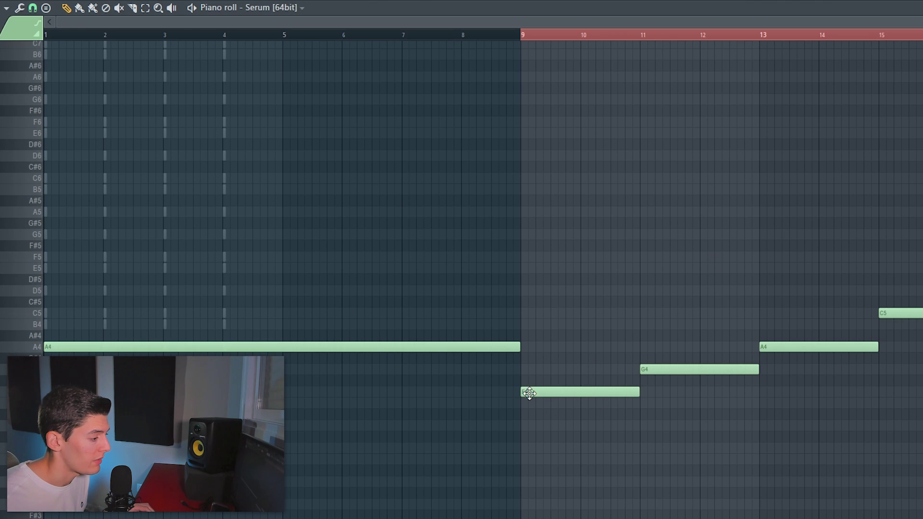
pyautogui.press('F5')
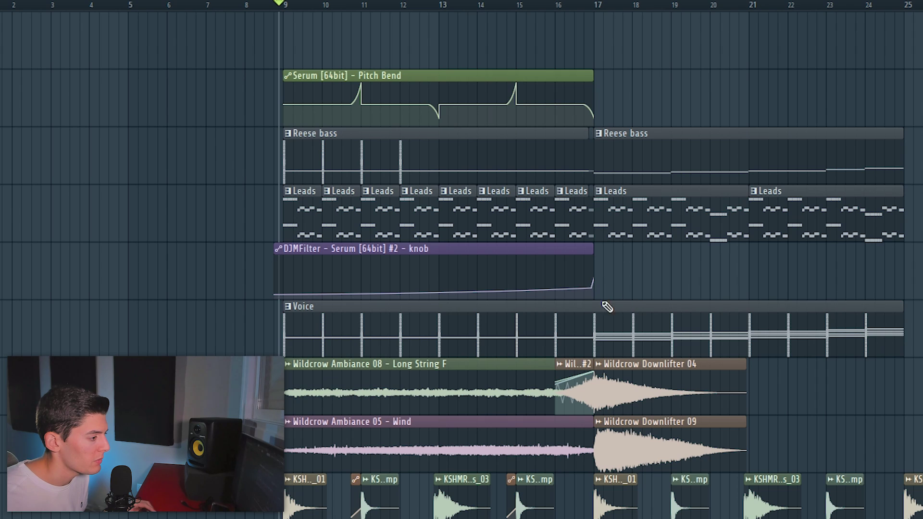
pyautogui.scroll(-3, 347, 287)
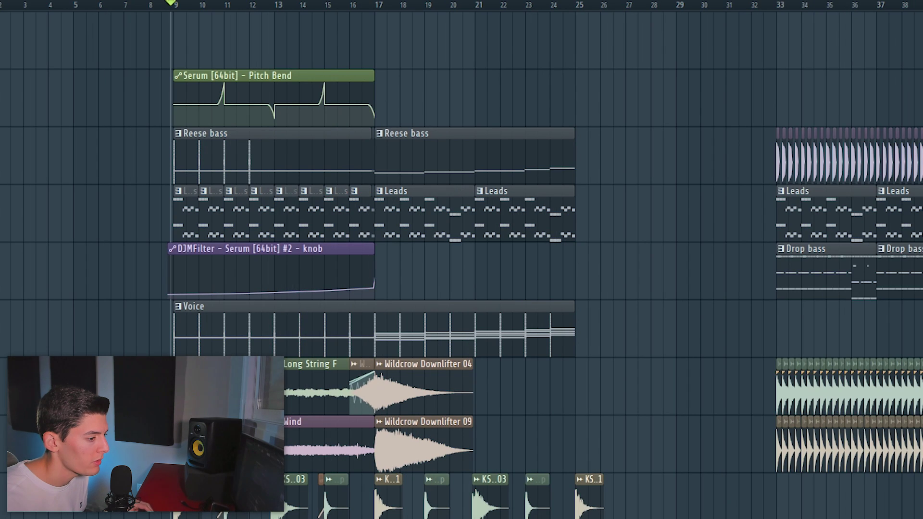
pyautogui.moveTo(506, 304); pyautogui.dragTo(470, 284)
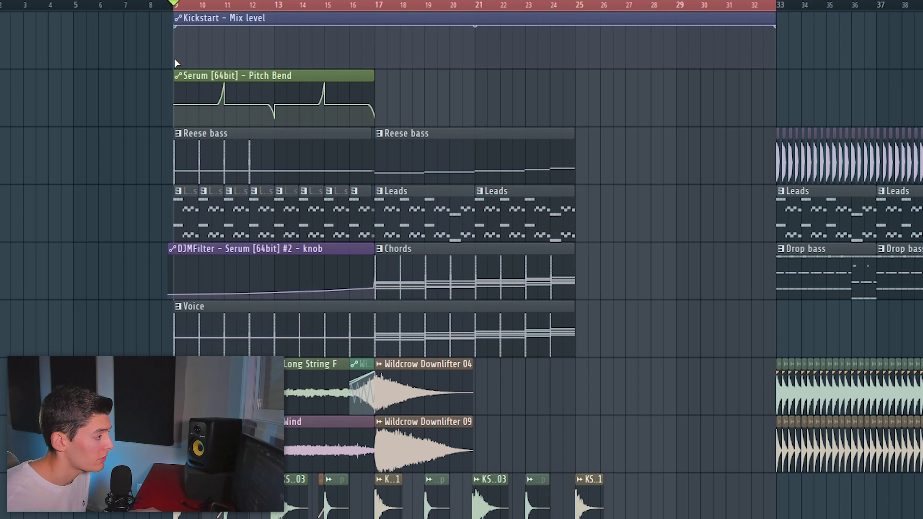
# Lower the Kickstart mix level automation to its minimum across bars 9 to 33.
pyautogui.rightClick(175, 62)
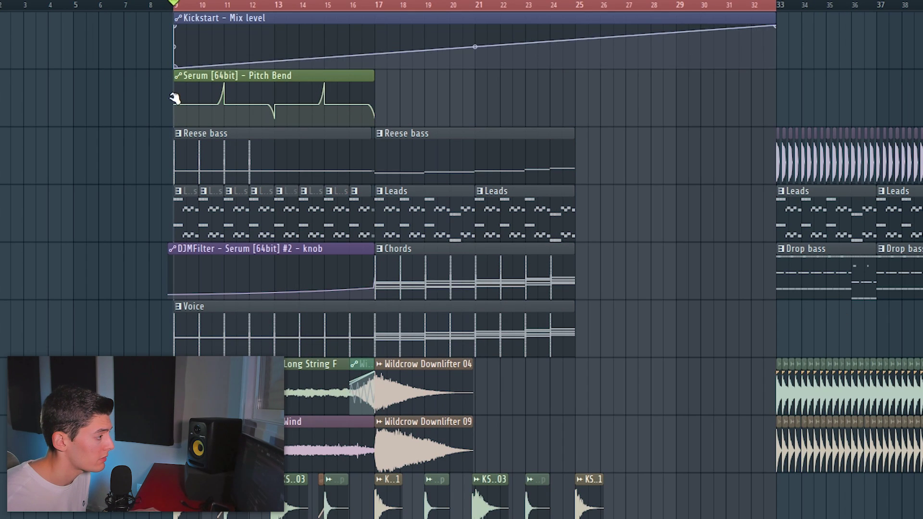
pyautogui.moveTo(776, 28); pyautogui.dragTo(789, 79)
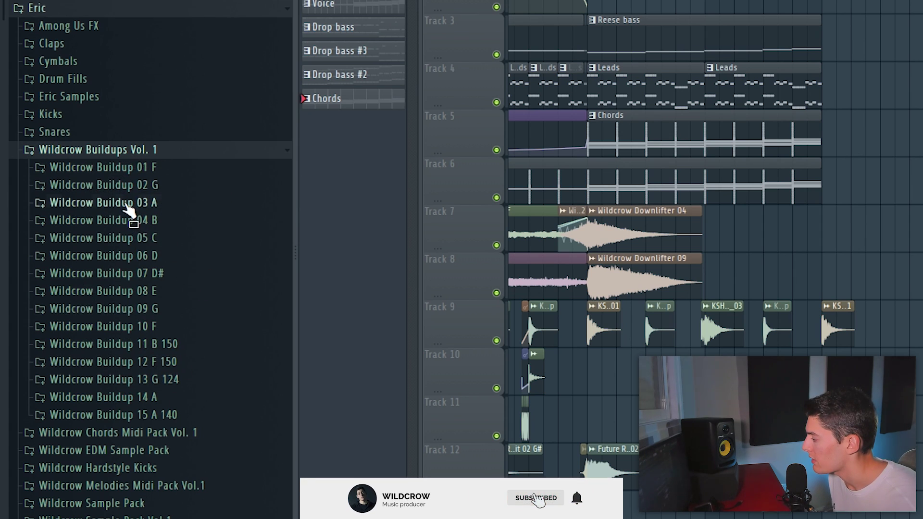
# Browse the Wildcrow Buildup 03 A samples and place the FX sample on Track 7 at bar 25.
pyautogui.click(131, 204)
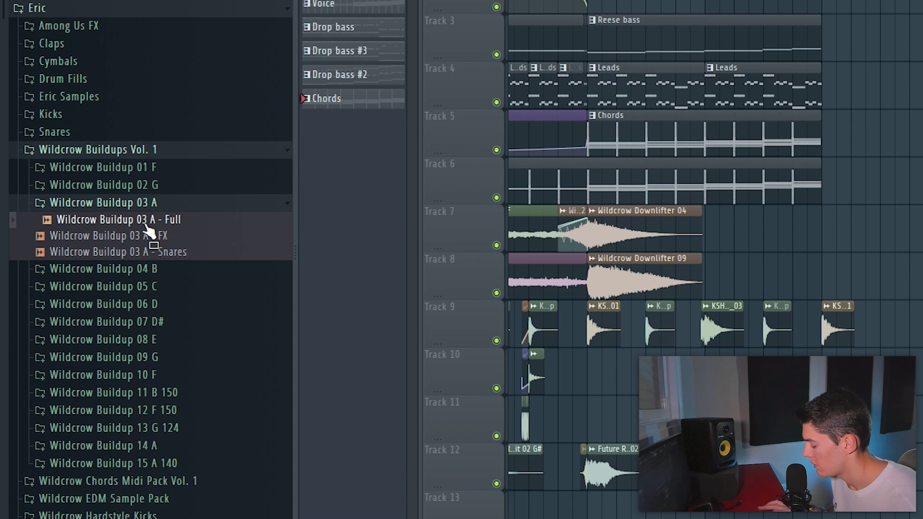
pyautogui.moveTo(146, 232); pyautogui.dragTo(824, 233)
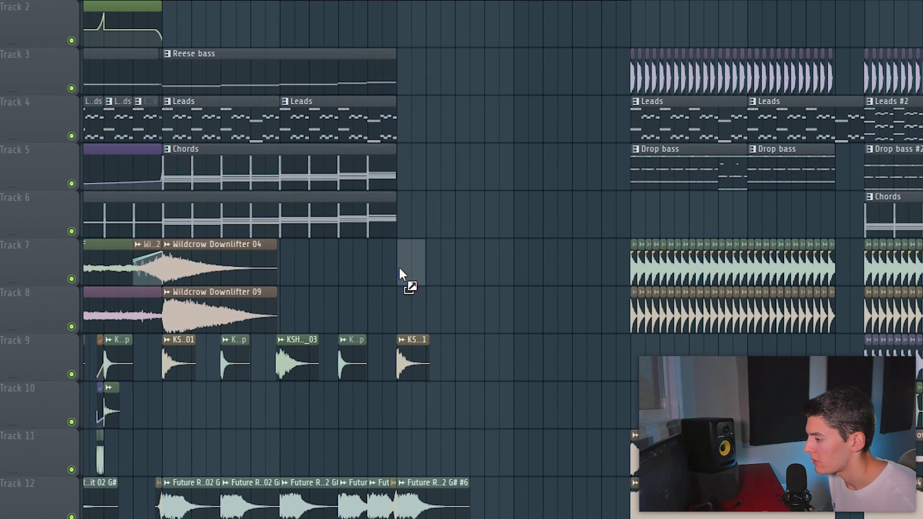
pyautogui.moveTo(400, 270); pyautogui.dragTo(400, 270)
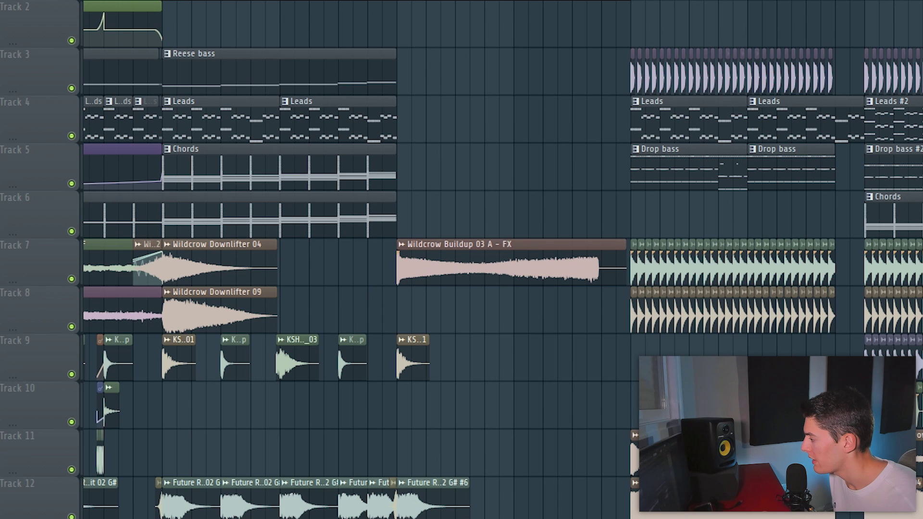
# Place the Wildcrow Buildup 03 A snares on Track 8 at bar 25 and cut them down to the first hit.
pyautogui.moveTo(407, 308); pyautogui.dragTo(397, 311)
pyautogui.scroll(4, 470, 313)
pyautogui.click(293, 324)
pyautogui.rightClick(330, 330)
# Add the Wildcrow Buildup 14 A snares at bar 25 and repeat War Hit 02 G# every two bars through the buildup.
pyautogui.click(132, 287)
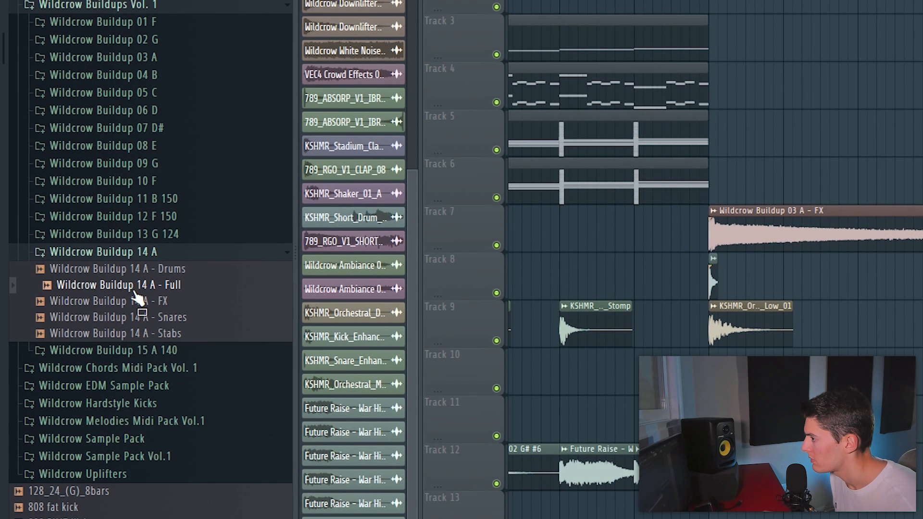
pyautogui.moveTo(132, 317); pyautogui.dragTo(721, 380)
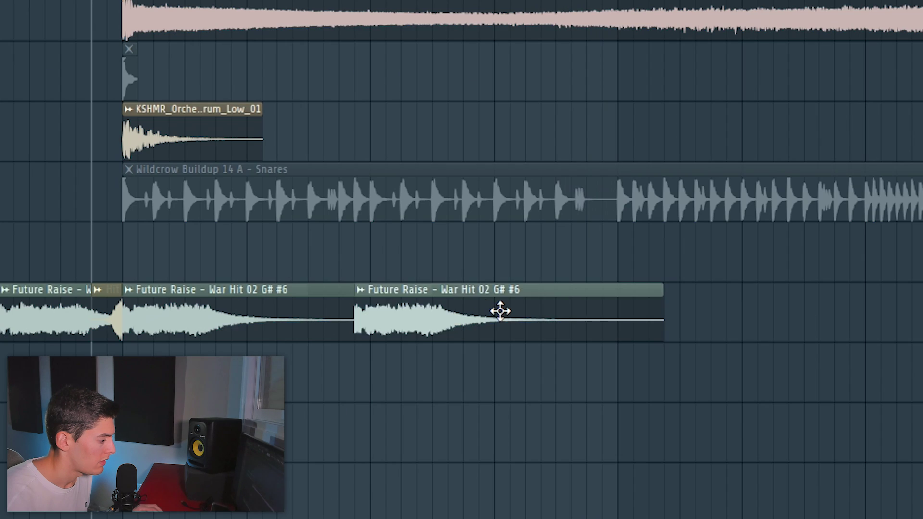
pyautogui.moveTo(499, 309); pyautogui.dragTo(509, 310)
pyautogui.moveTo(454, 323); pyautogui.dragTo(778, 319)
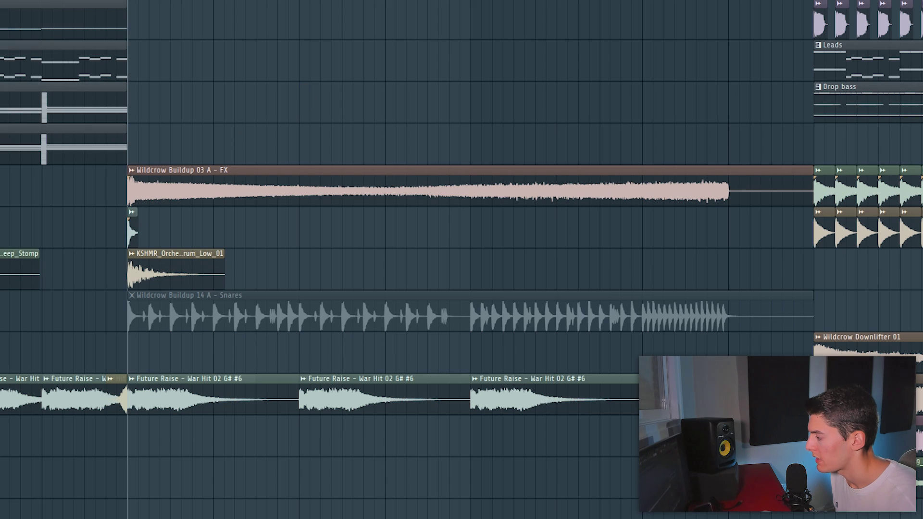
# Play the buildup and repeat the single snare slice on Track 8 from bar 25 to bar 29.
pyautogui.press('space')
pyautogui.press('space')
pyautogui.press('space')
pyautogui.press('space')
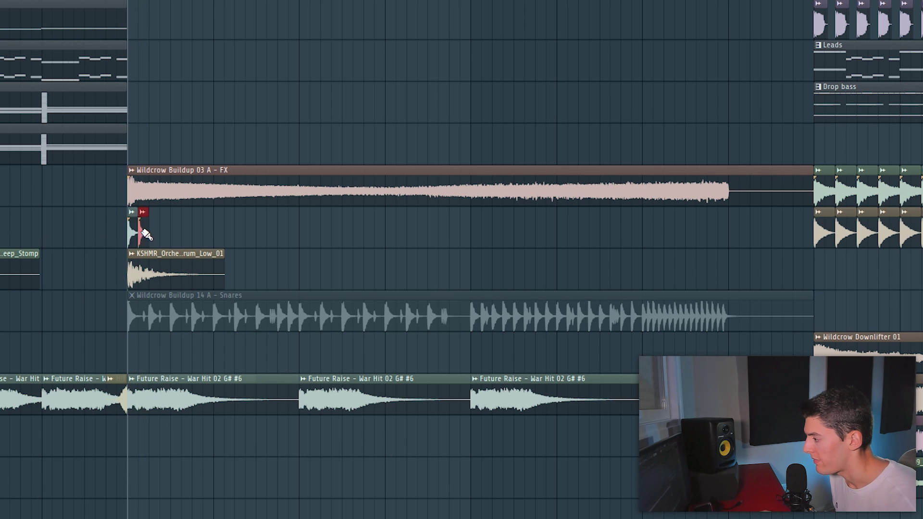
pyautogui.moveTo(146, 234); pyautogui.dragTo(473, 255)
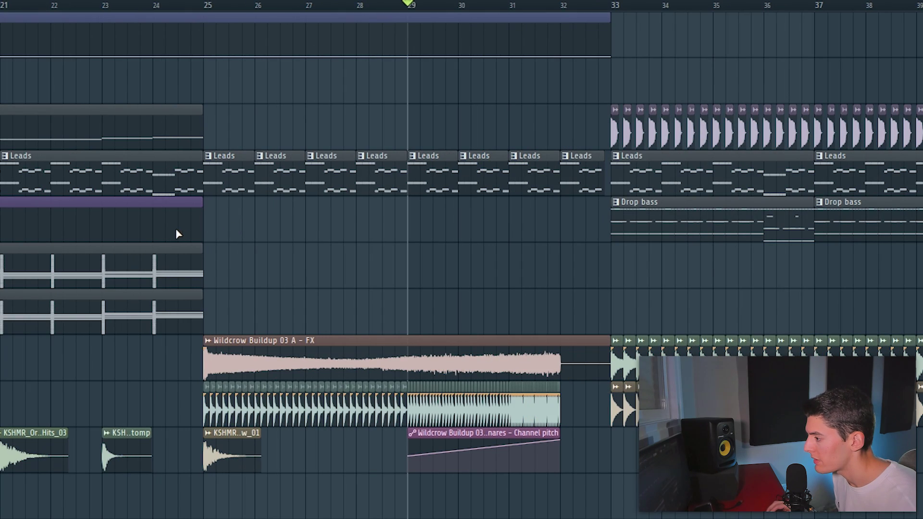
# Add a control point just before bar 25 in the purple automation clip on the track below the leads and extend the clip to bar 33.
pyautogui.rightClick(192, 222)
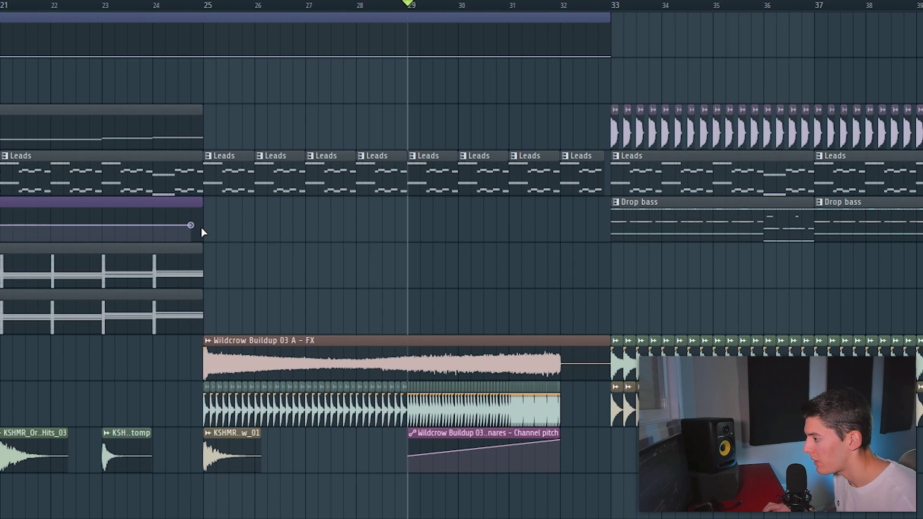
pyautogui.moveTo(204, 201); pyautogui.dragTo(594, 207)
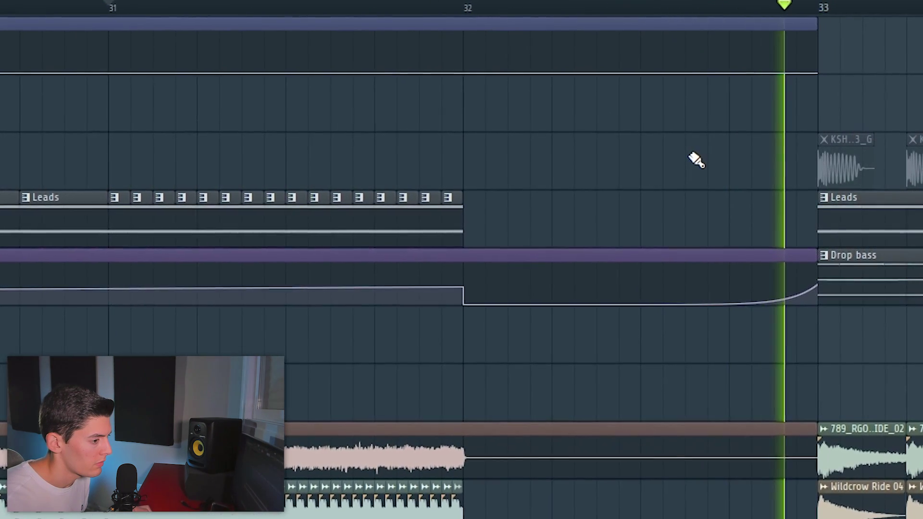
pyautogui.press('space')
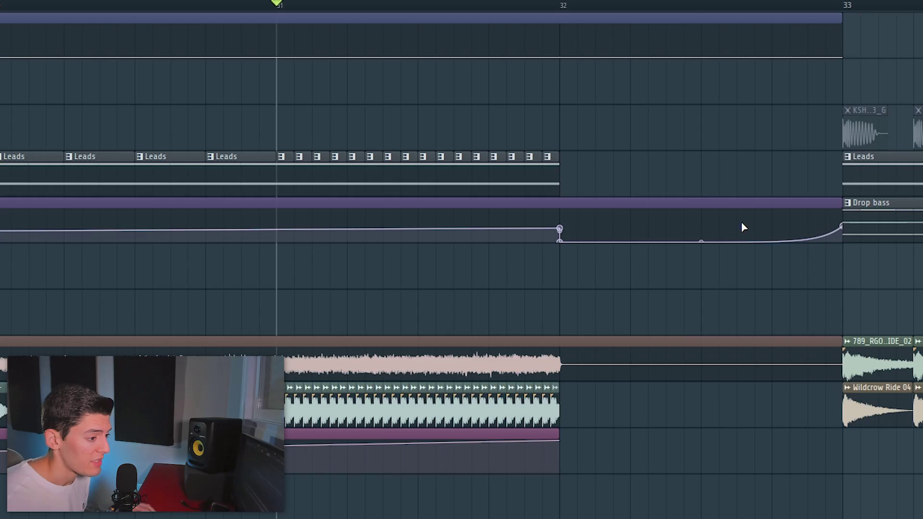